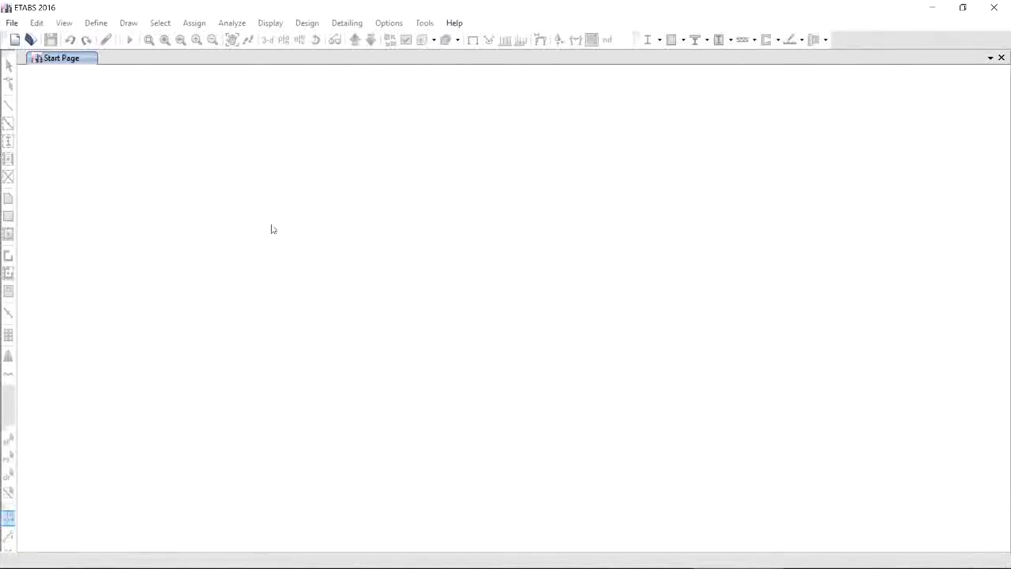
Start a new model using built-in settings with Metric SI units, AISC14 sections, AISC 360-10 steel code and ACI 318-14 concrete code.
click(12, 22)
click(40, 37)
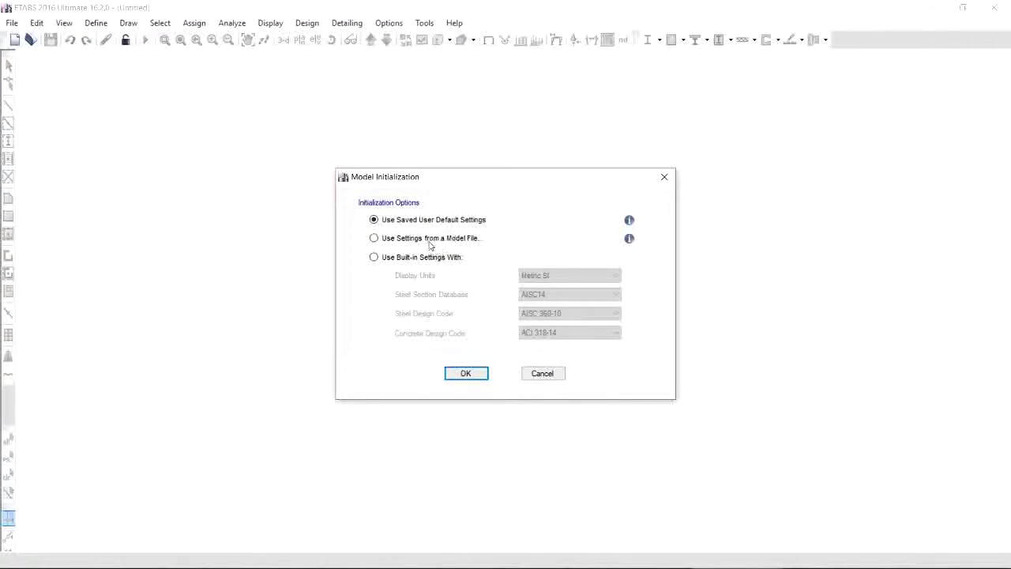
click(429, 240)
click(430, 260)
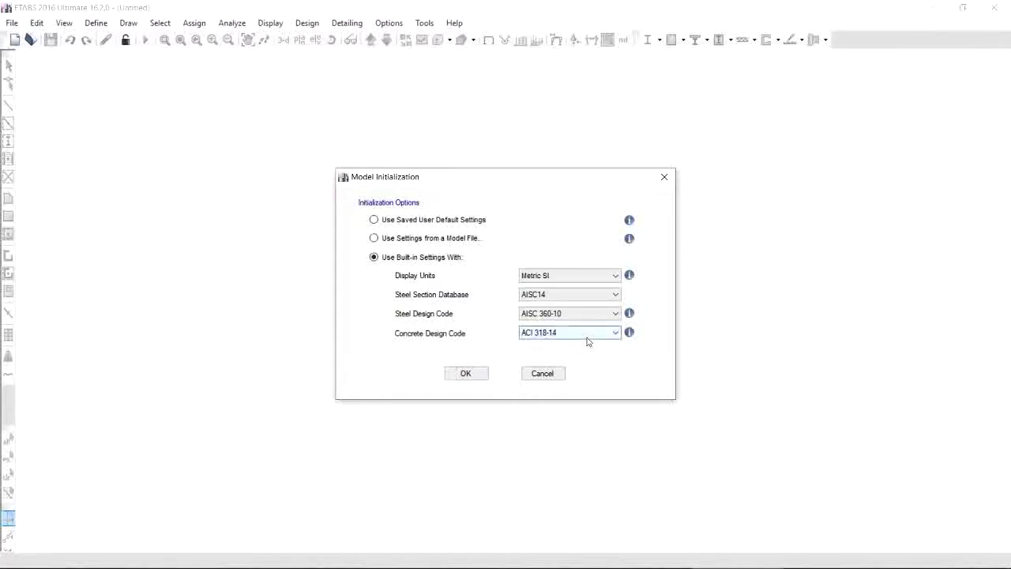
click(474, 374)
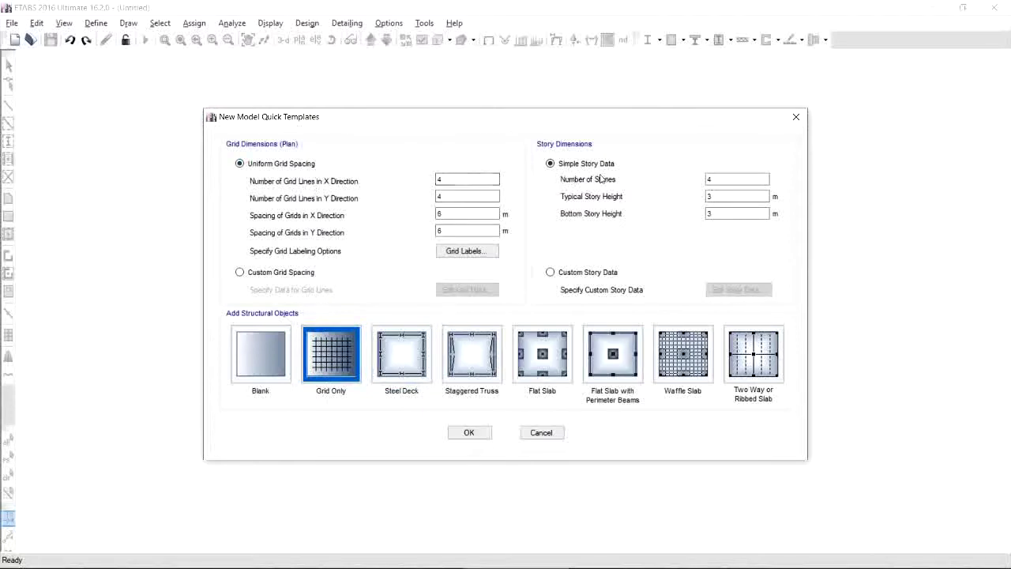
Choose custom grid spacing and custom story data, and delete Story2 to Story4 together with their existing structure.
click(279, 272)
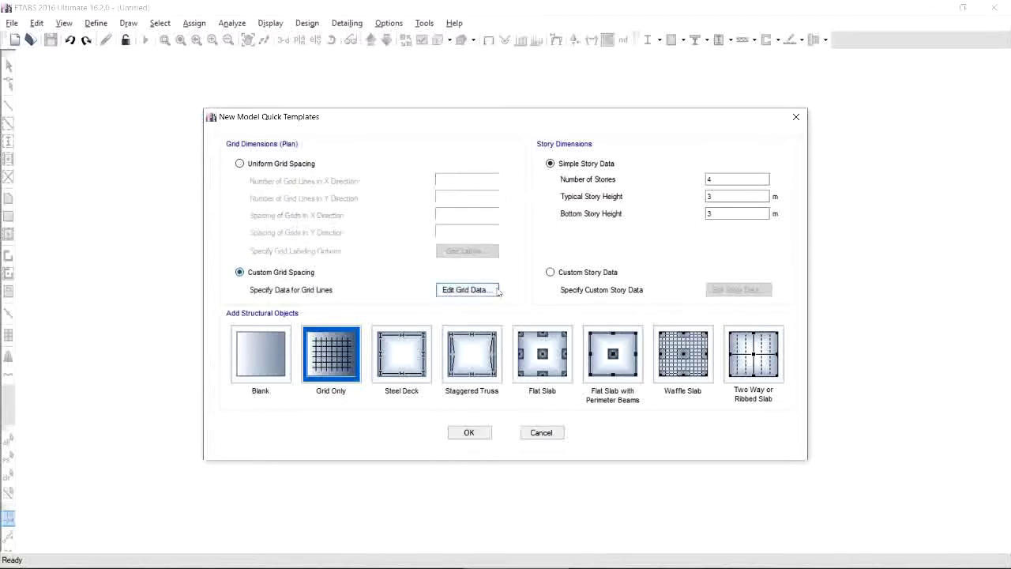
click(580, 274)
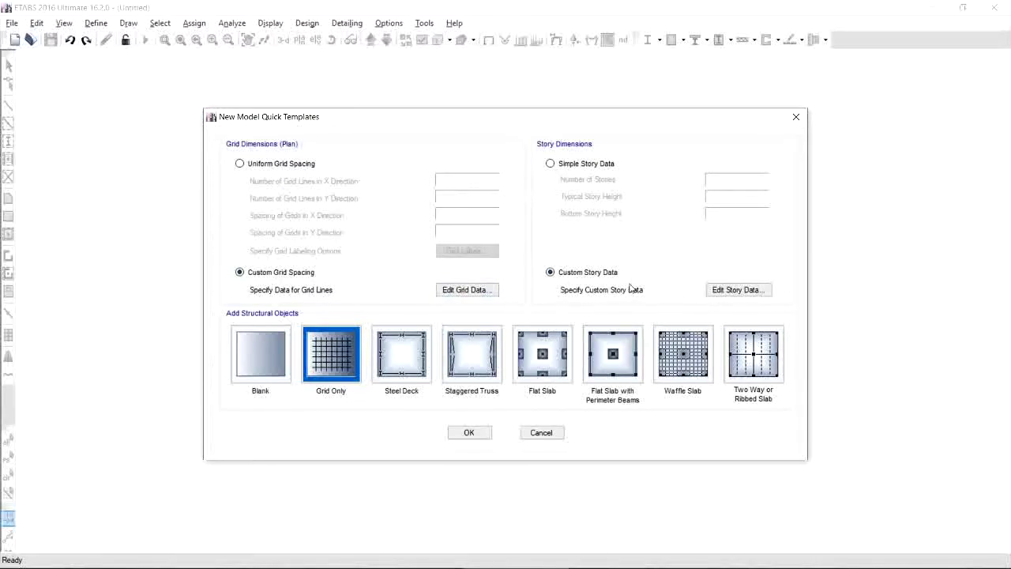
click(733, 291)
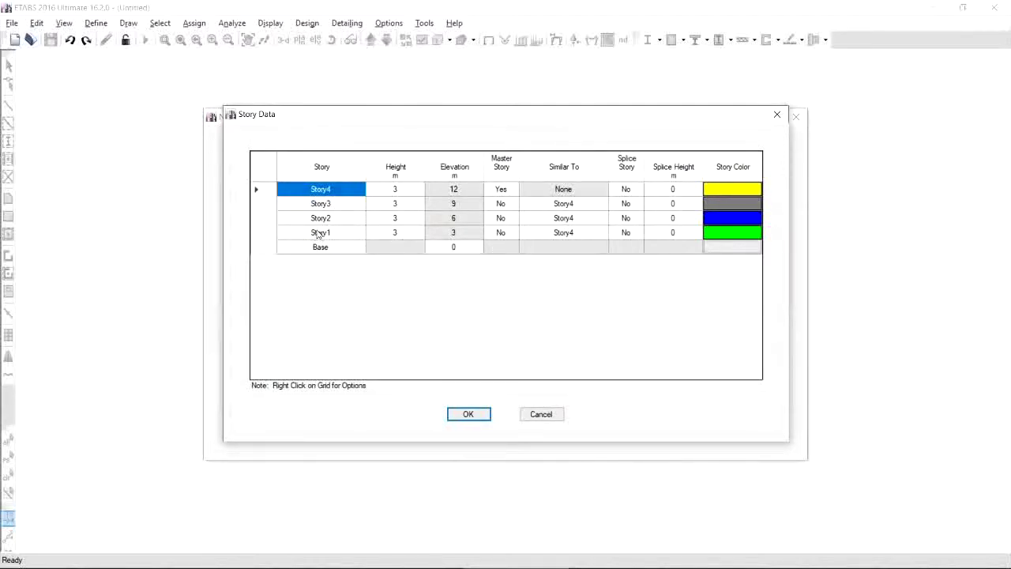
click(268, 219)
drag(267, 212, 272, 190)
right_click(267, 204)
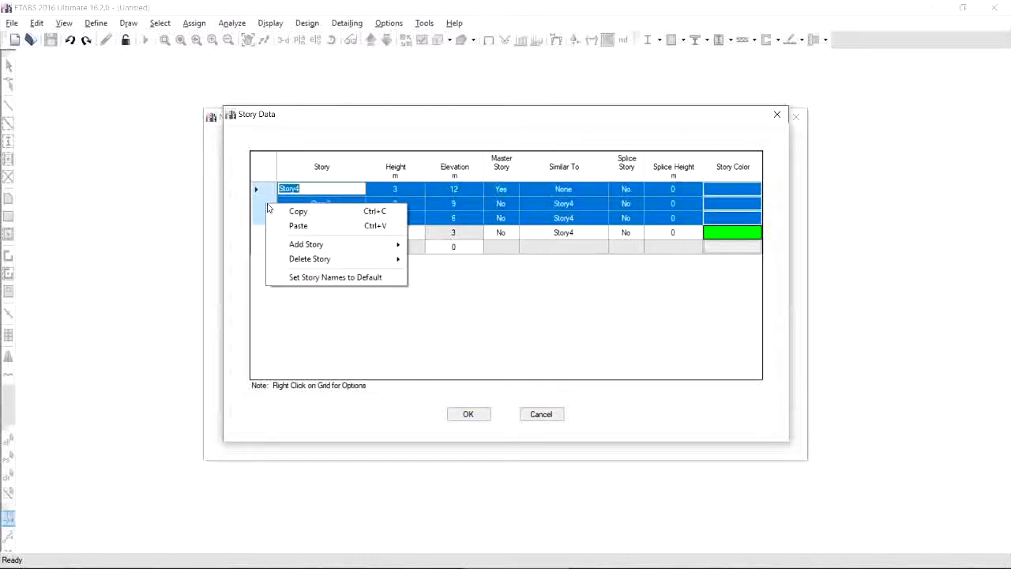
mouse_move(333, 260)
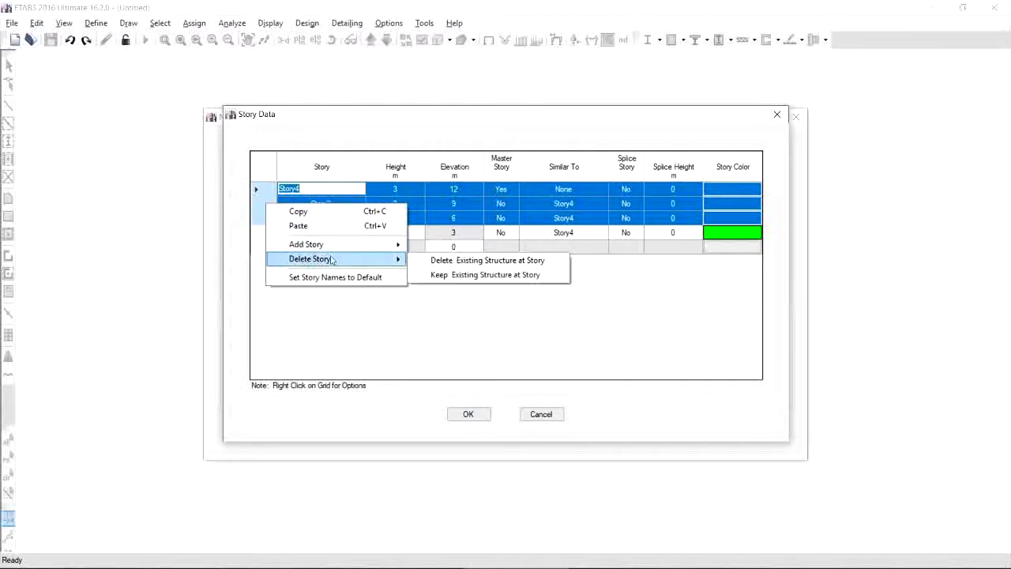
click(447, 263)
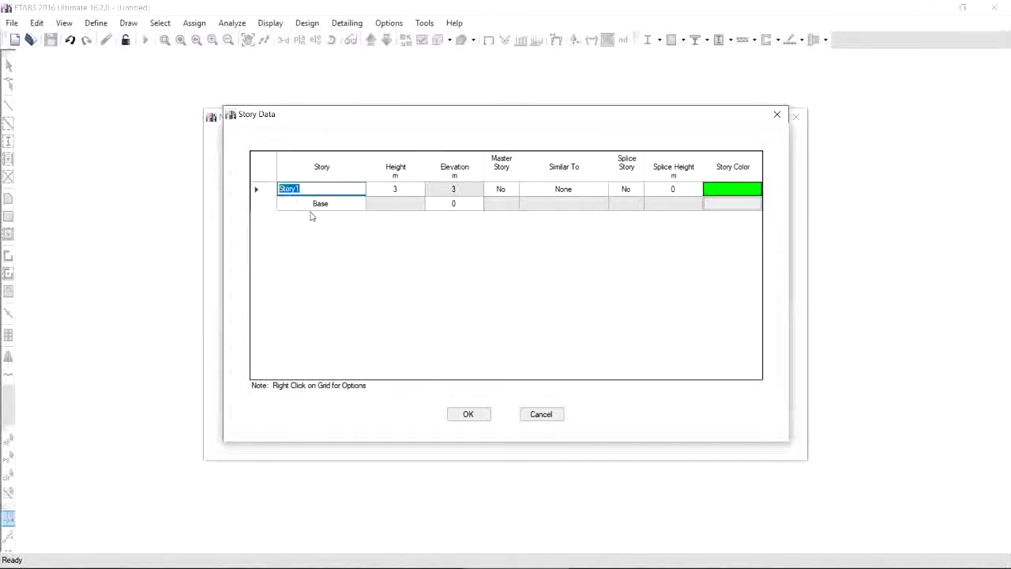
Rename the remaining story to "ground level", set its height to 3.60 m and accept the story data.
text(ground level)
click(400, 188)
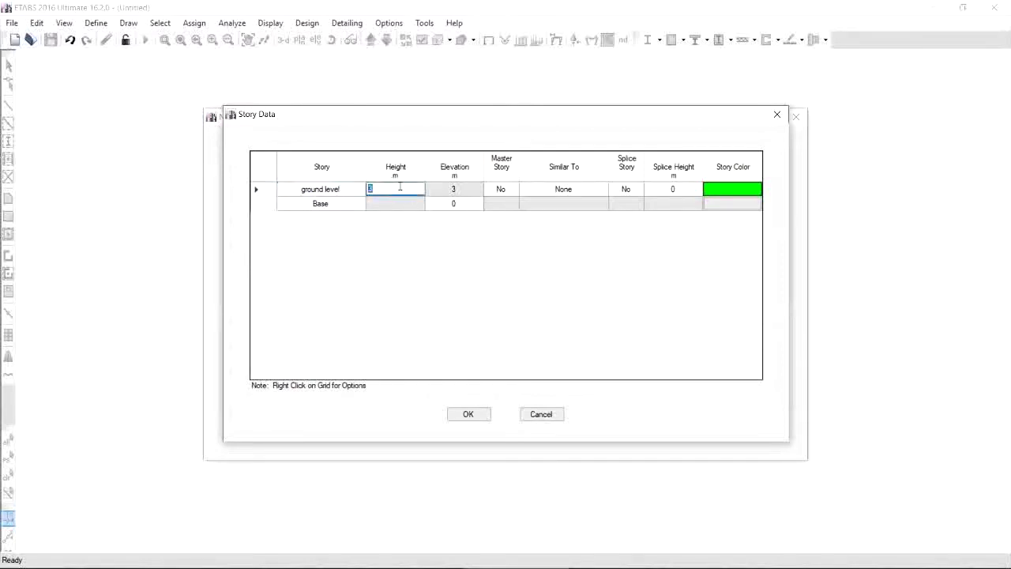
text(3.60)
click(479, 415)
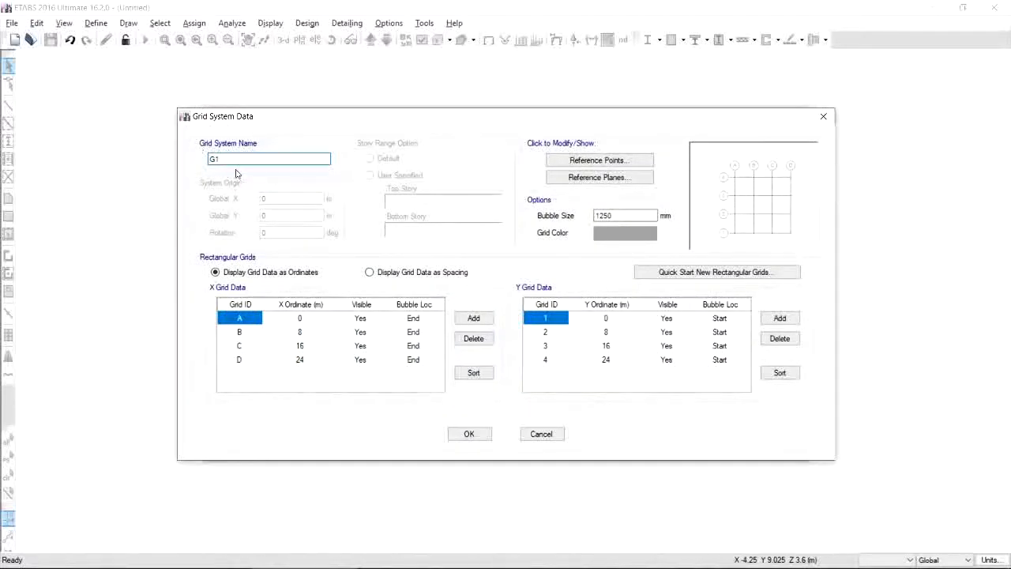
Display the grid data as spacing, delete X grid line D, and set the X spacing of grids A and B to 10 m.
click(399, 275)
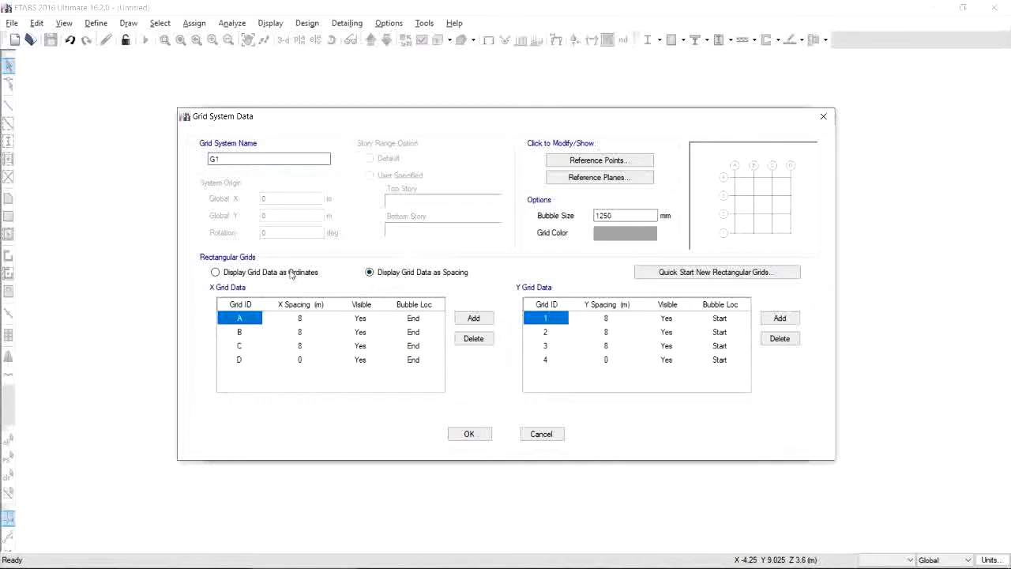
key(alt+Tab)
click(239, 359)
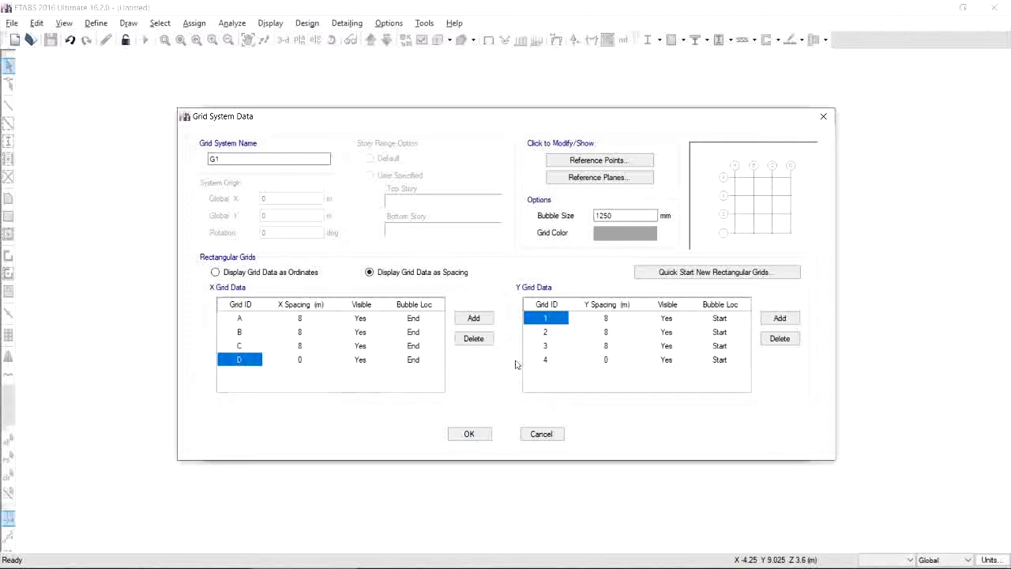
click(474, 338)
click(316, 319)
text(10)
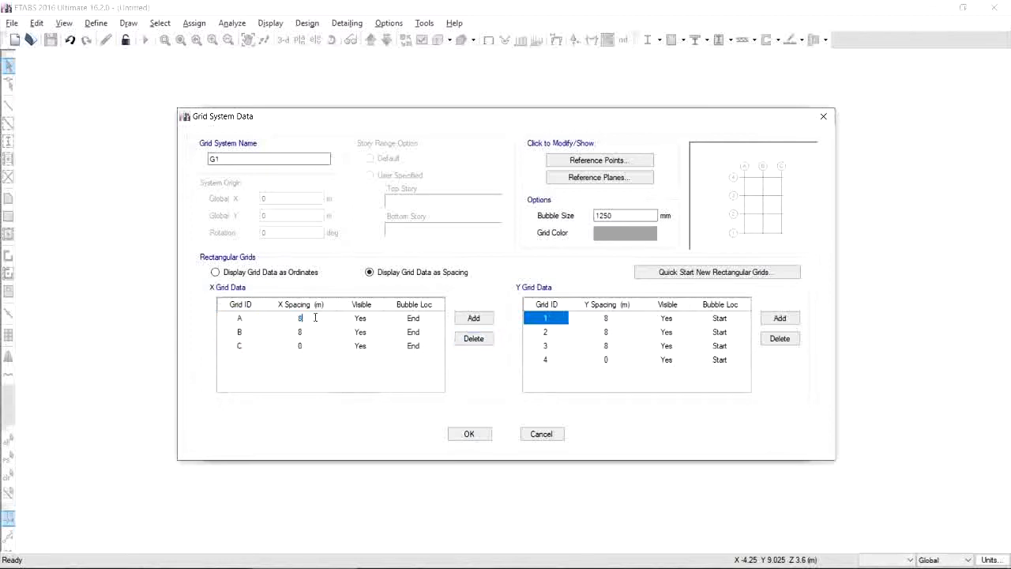
click(311, 335)
click(315, 332)
text(10)
click(471, 338)
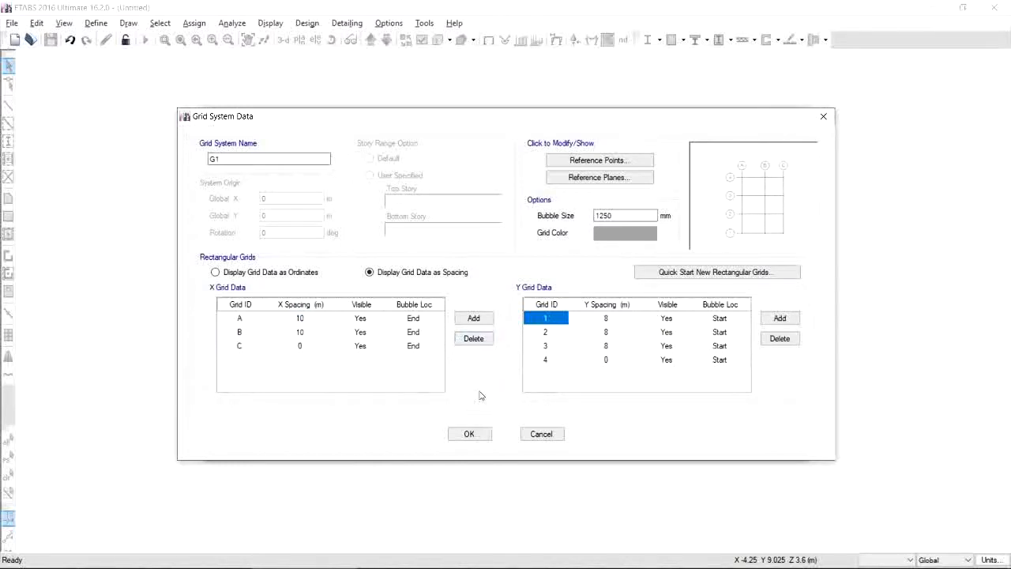
Delete two Y grid lines so only 1 and 2 remain, set their spacing to 3.70 m and accept the grid data.
click(551, 347)
click(780, 338)
click(789, 341)
click(617, 317)
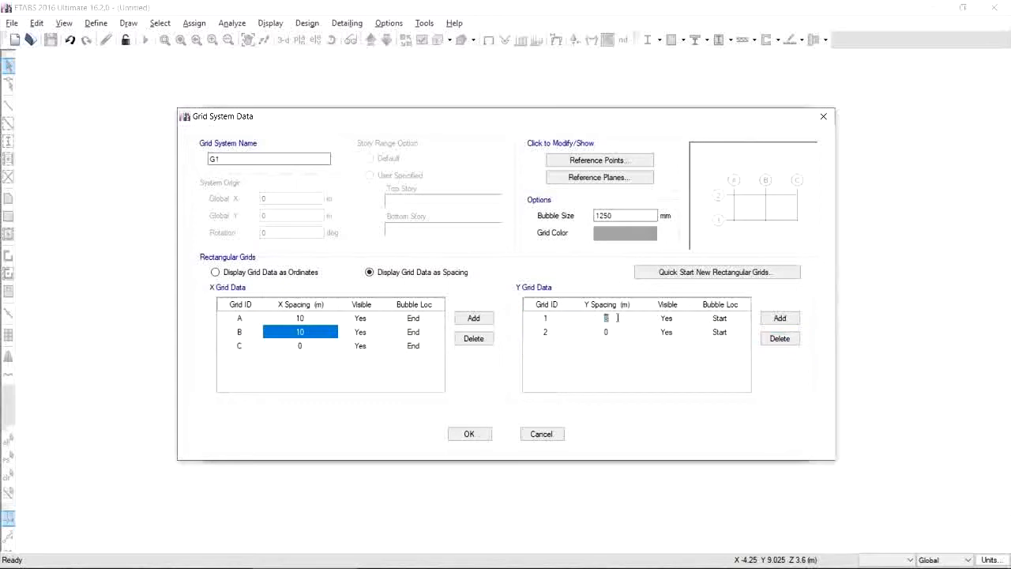
text(3.70)
click(478, 434)
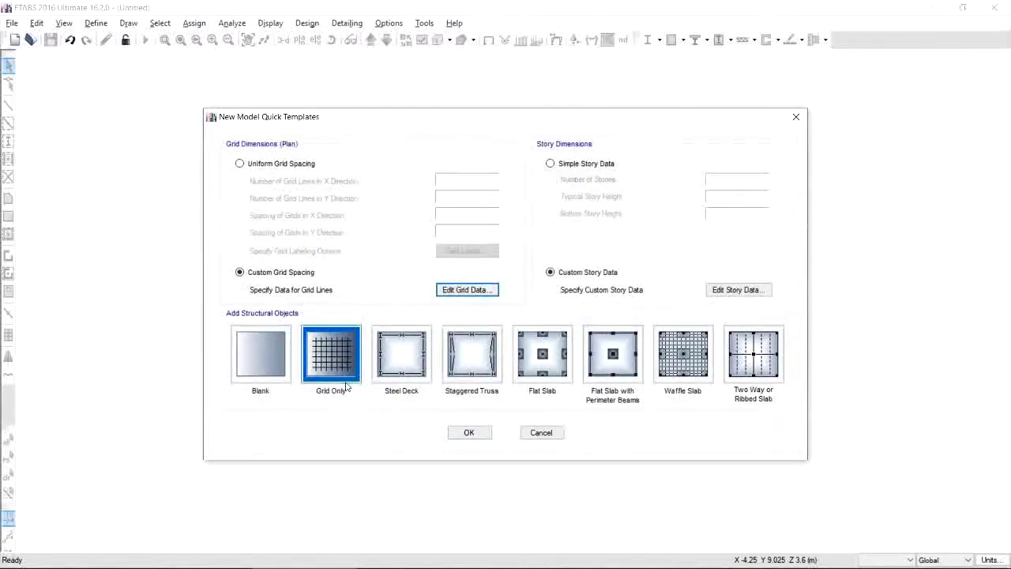
Create the model with the Grid Only template and close the 3-D view so only the plan view remains.
click(467, 433)
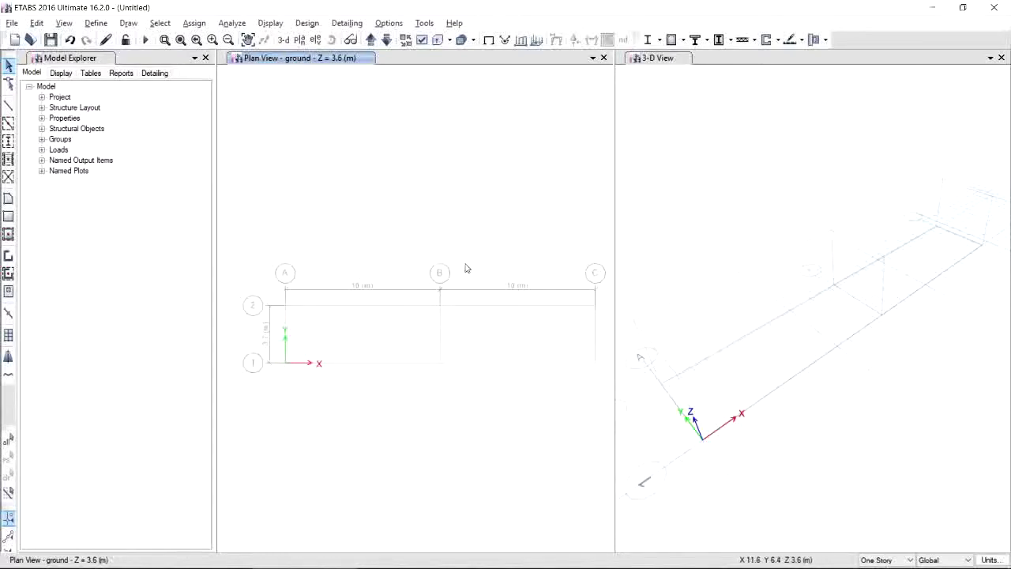
click(1001, 58)
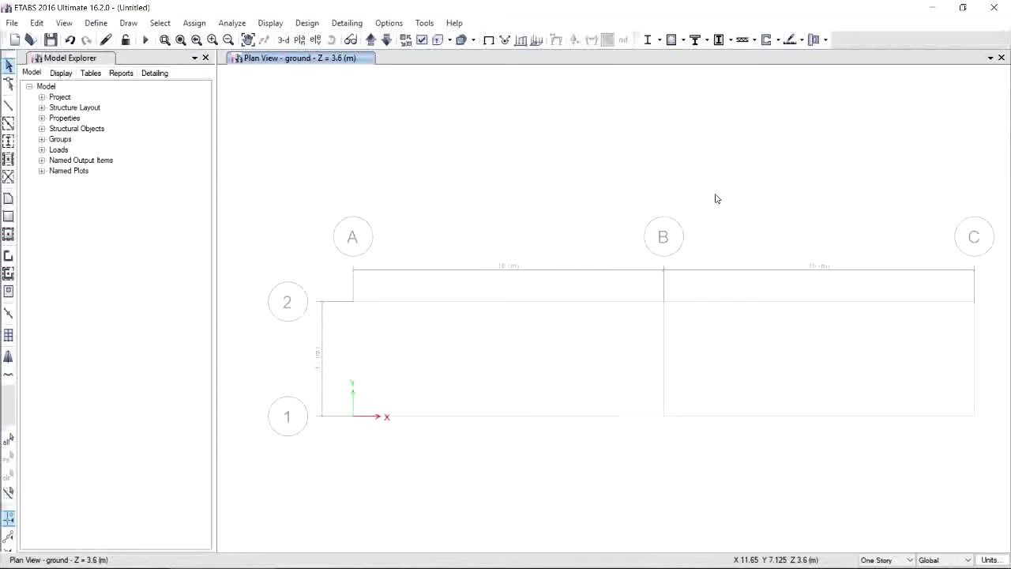
Save the model as "water tank" in the ETABS TEMPLATE folder.
click(12, 22)
click(47, 111)
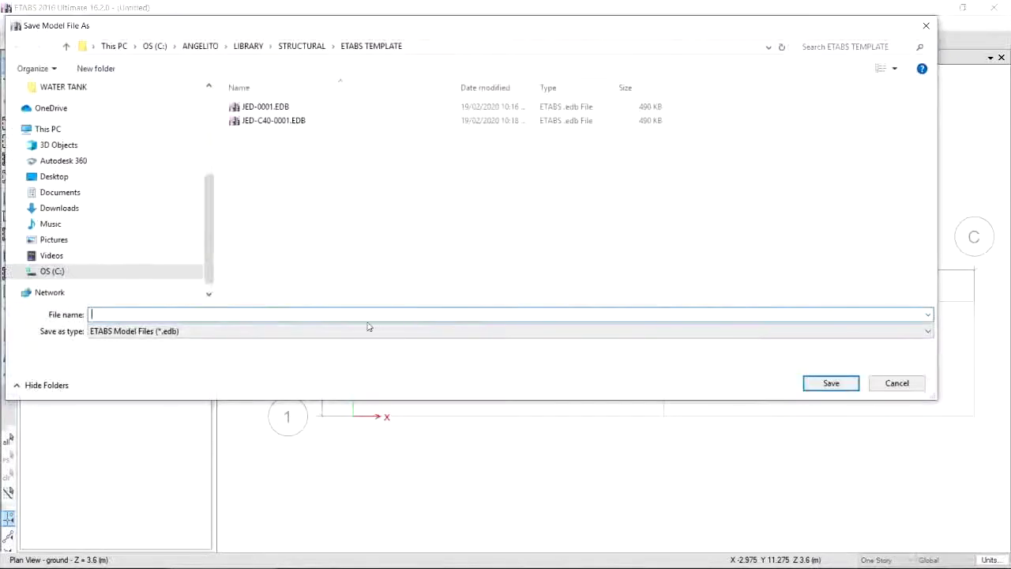
text(wa)
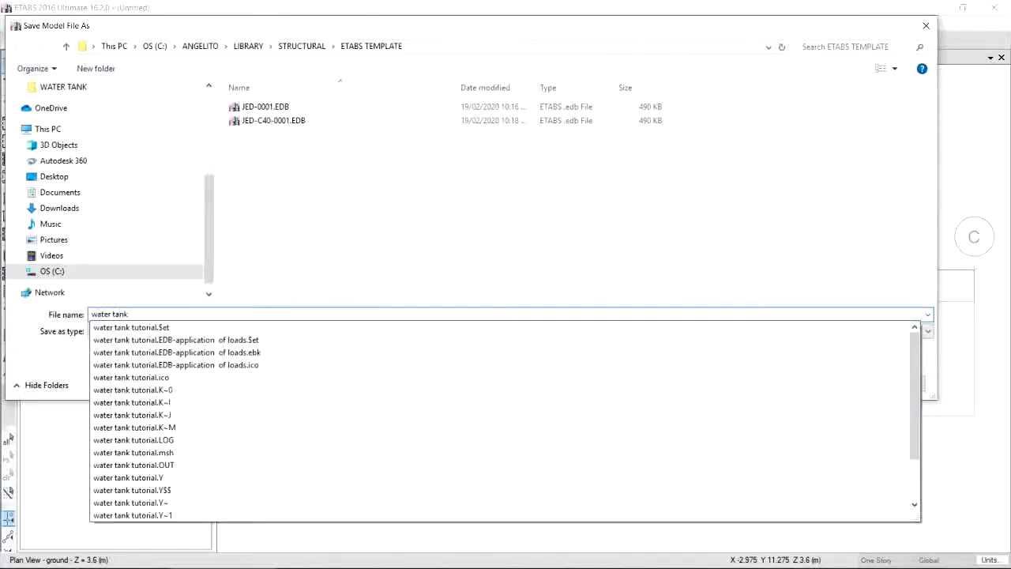
text(ter tank)
click(494, 258)
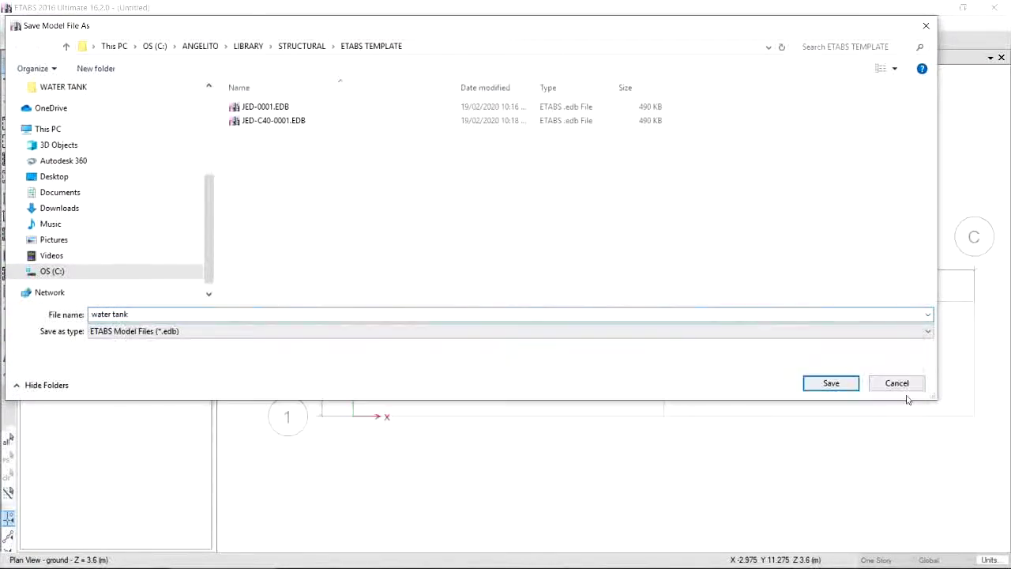
click(843, 384)
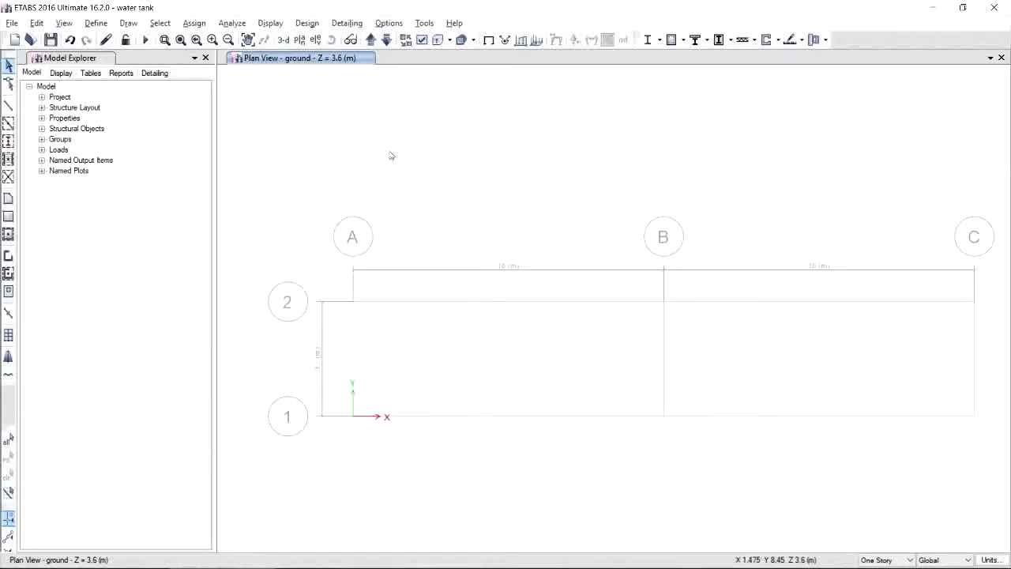
Open the 4000Psi concrete material's properties for modification and rename the material to C30.
click(96, 22)
click(106, 39)
click(97, 23)
click(130, 38)
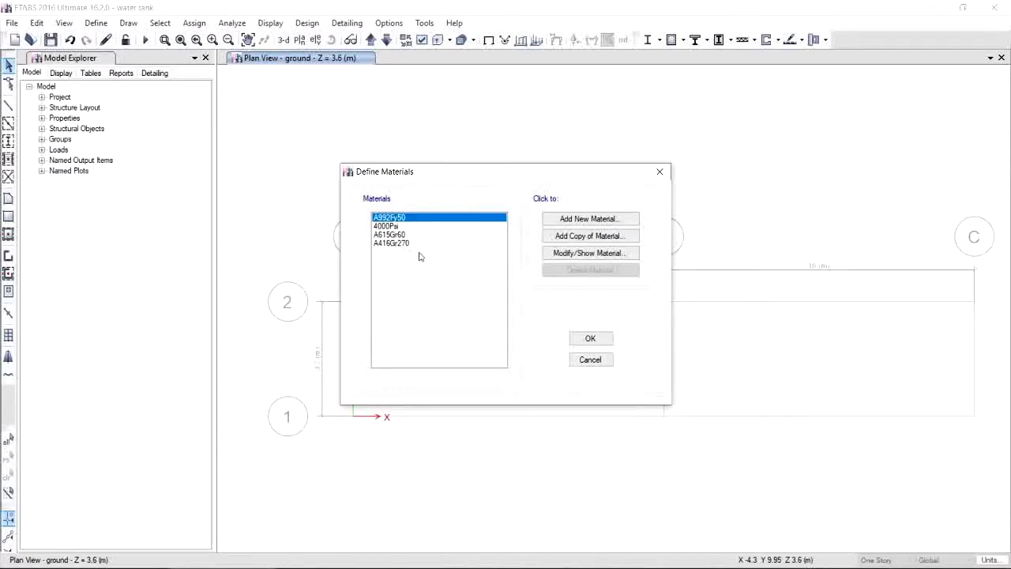
click(399, 228)
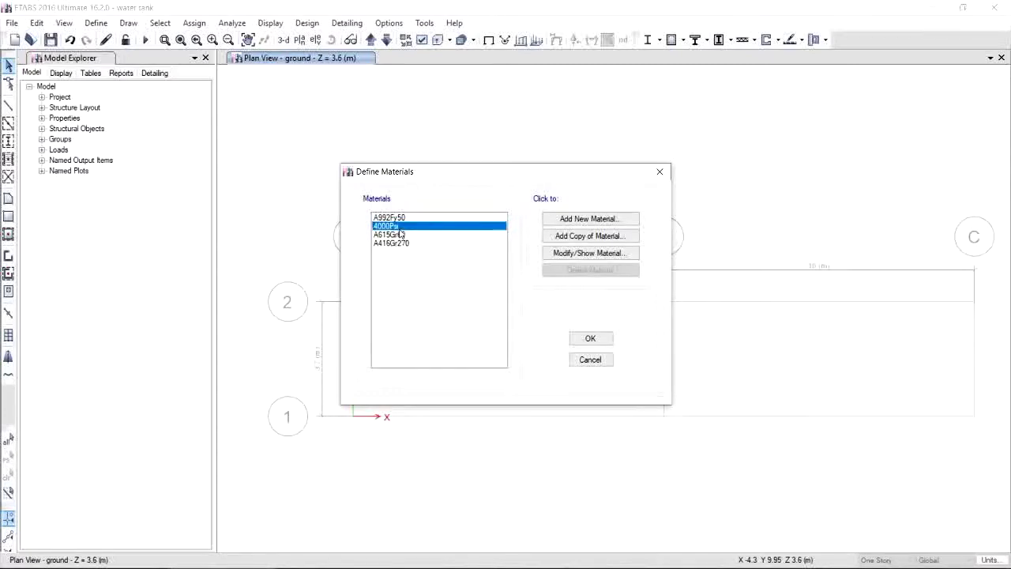
click(602, 254)
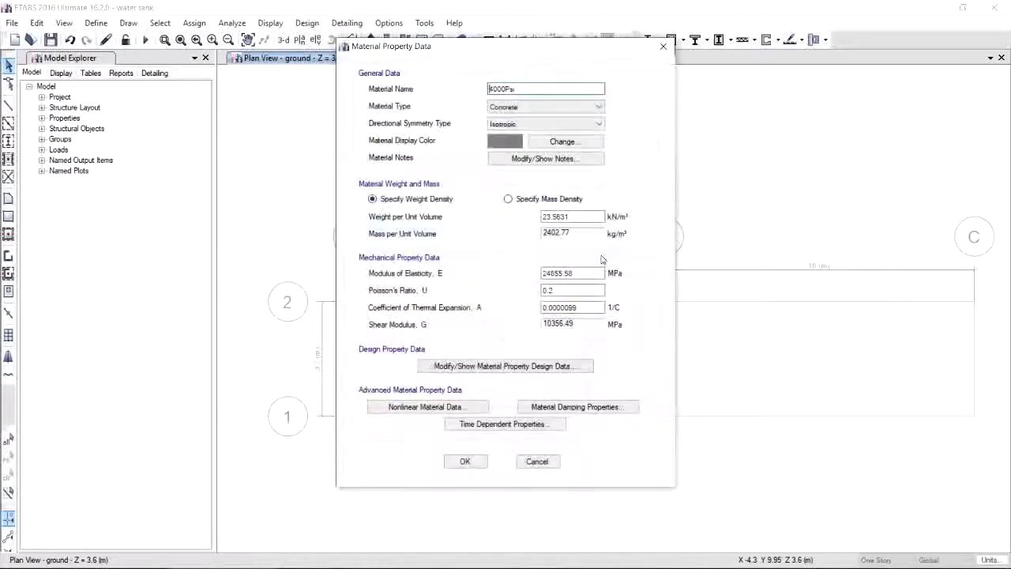
drag(512, 88, 476, 89)
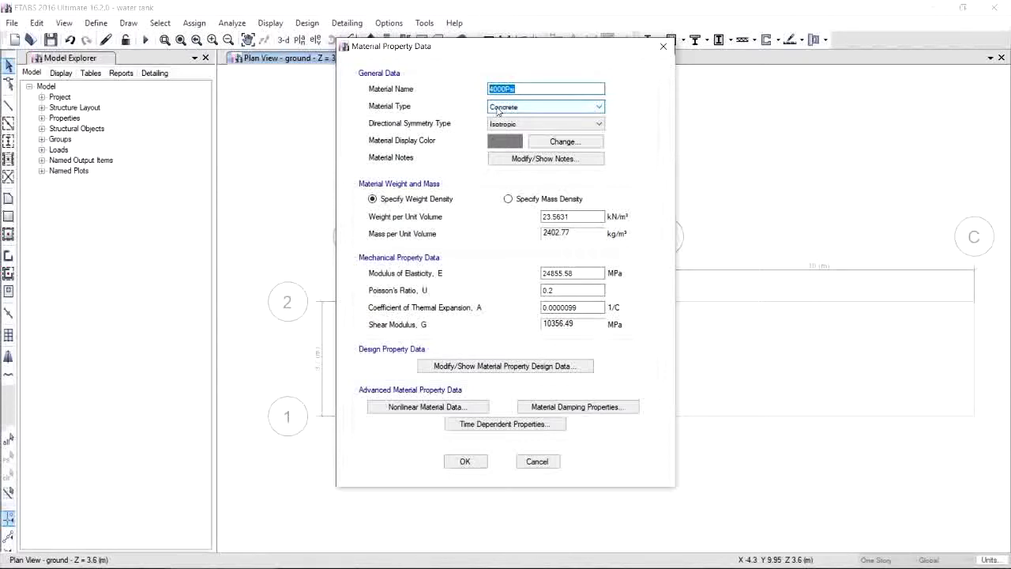
text(c)
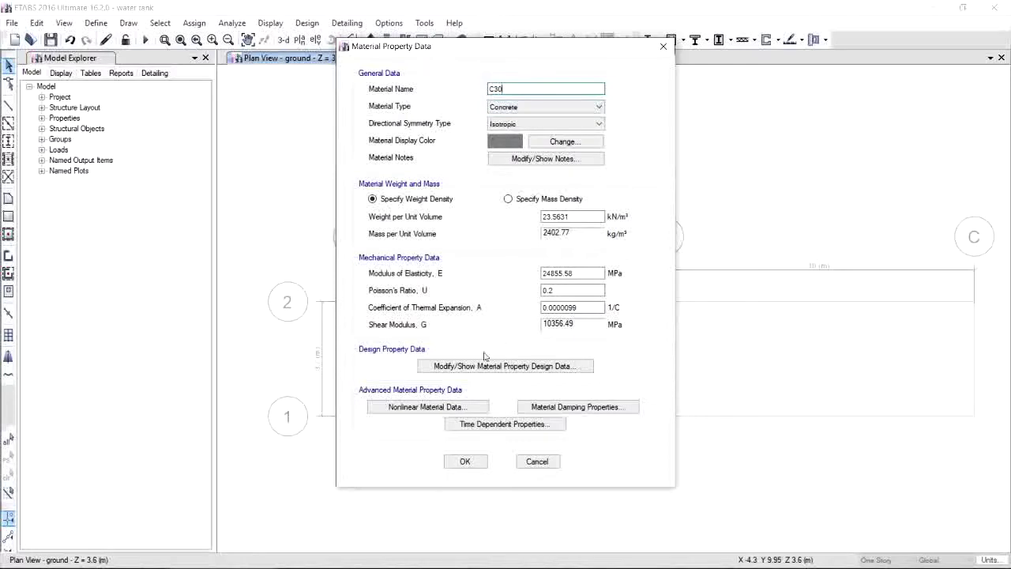
Set the specified concrete compressive strength f'c of C30 to 30 MPa in its design data.
click(545, 370)
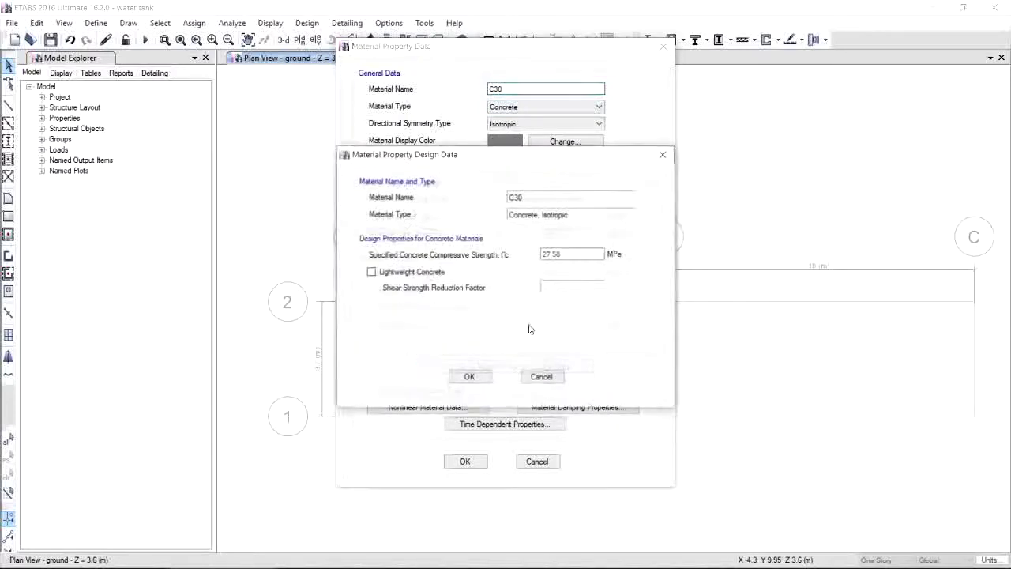
drag(571, 253, 527, 266)
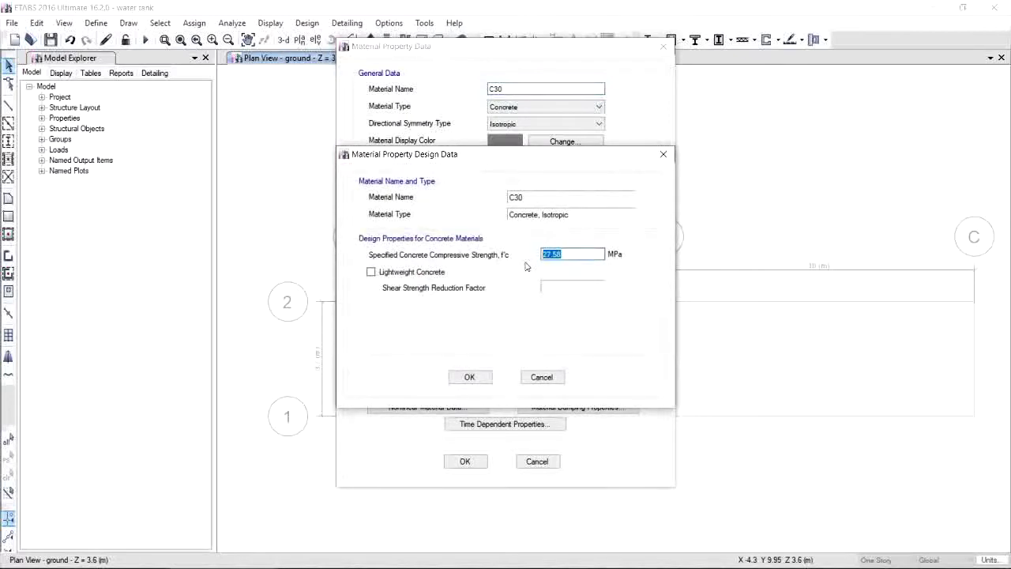
text(30)
click(470, 377)
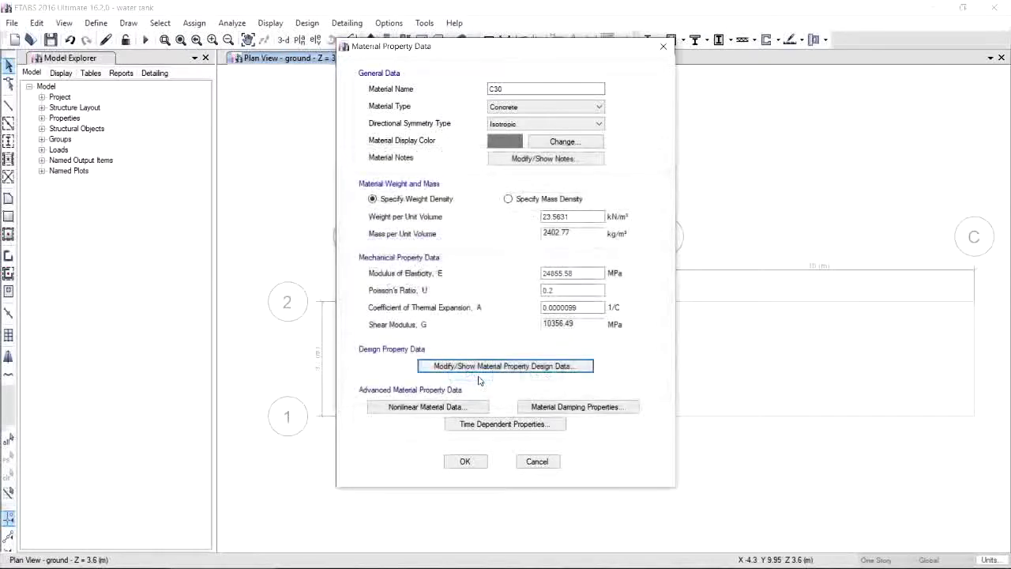
Switch to the Casio calculator and compute C30's modulus of elasticity as 2400^1.5 × 0.043 × √30.
double_click(577, 273)
mouse_move(587, 563)
click(434, 559)
click(134, 319)
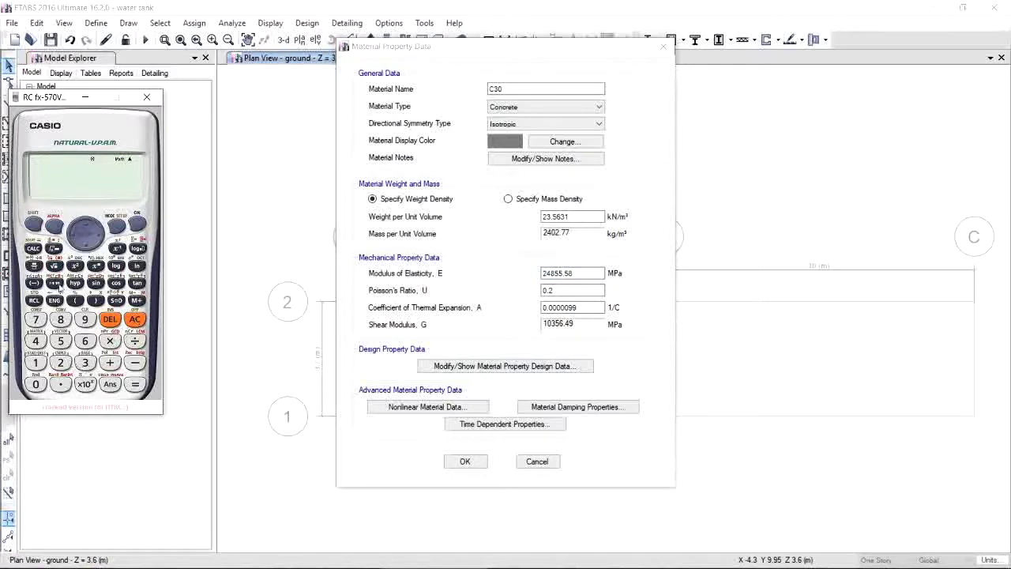
click(60, 363)
click(36, 340)
click(35, 384)
click(36, 384)
click(96, 266)
click(35, 363)
click(60, 384)
click(60, 341)
click(99, 232)
click(110, 340)
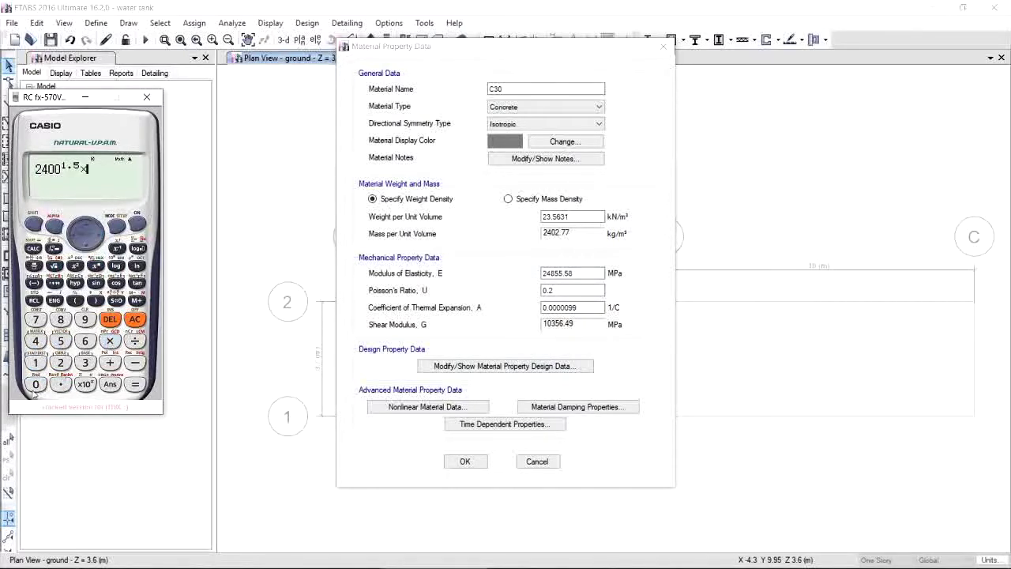
click(36, 384)
click(60, 384)
click(35, 384)
click(35, 341)
click(85, 363)
click(53, 265)
click(86, 363)
click(38, 383)
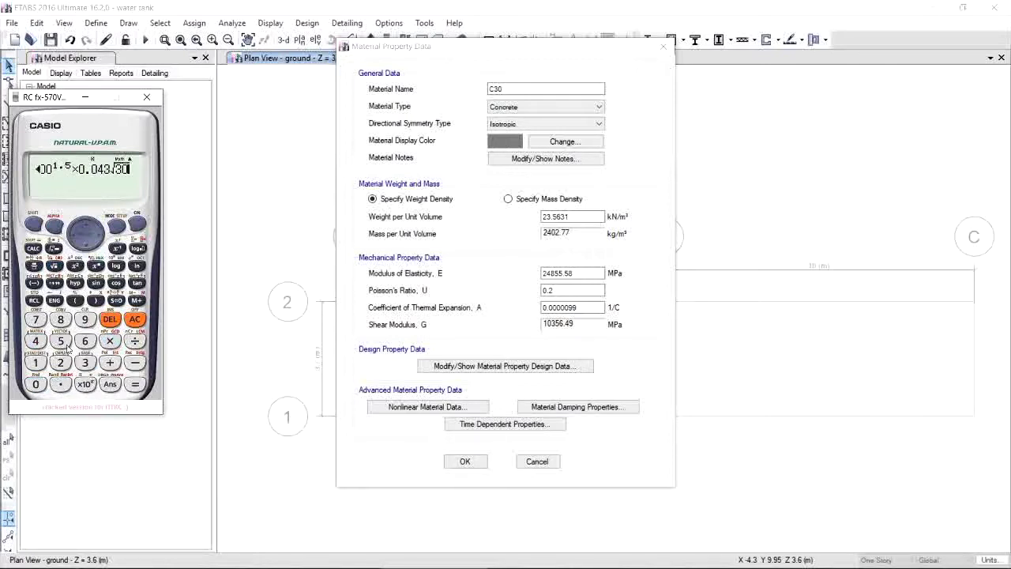
click(135, 384)
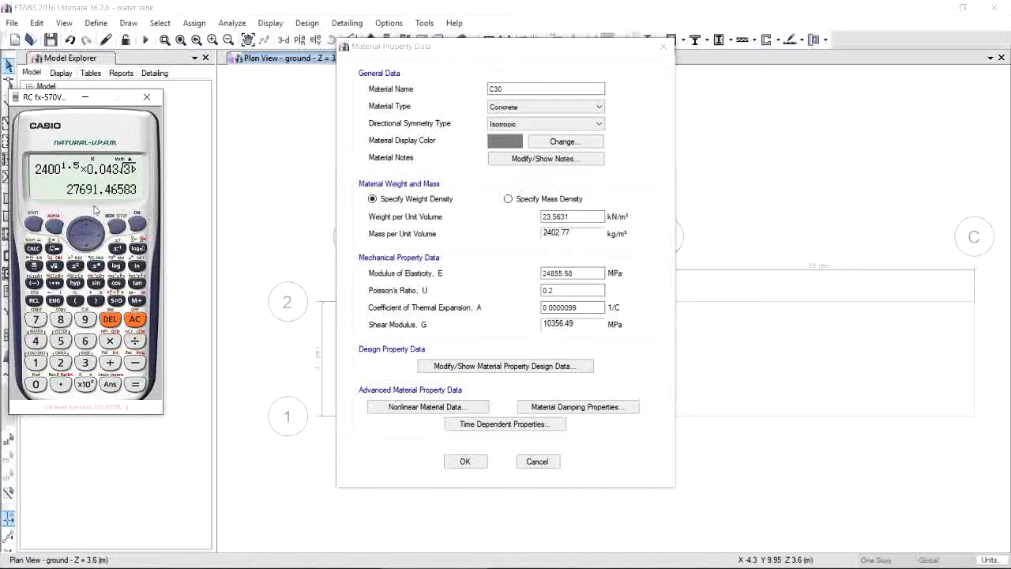
Set the modulus of elasticity of C30 to 27692 MPa and accept the material definitions.
double_click(564, 272)
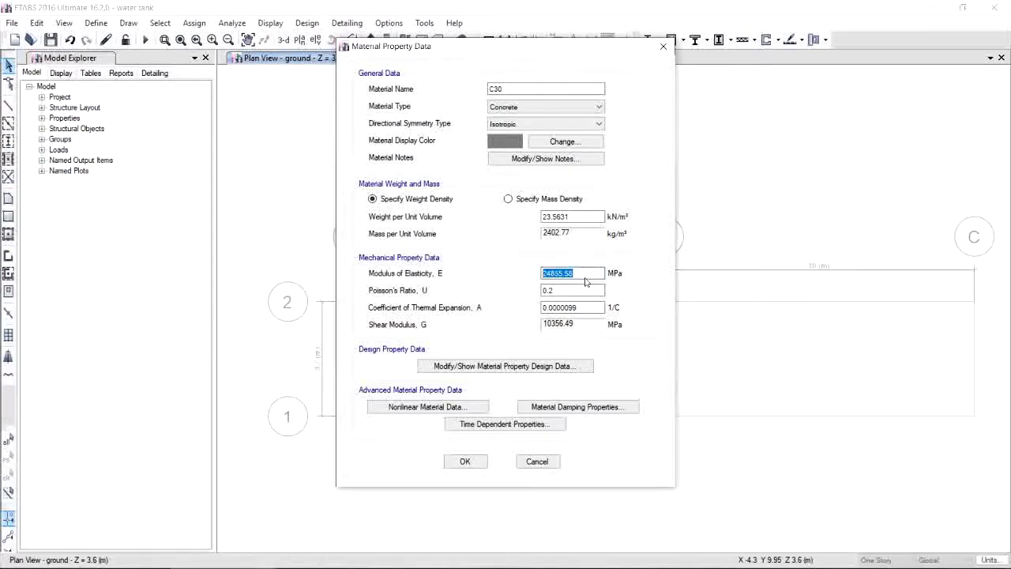
text(27692)
click(466, 462)
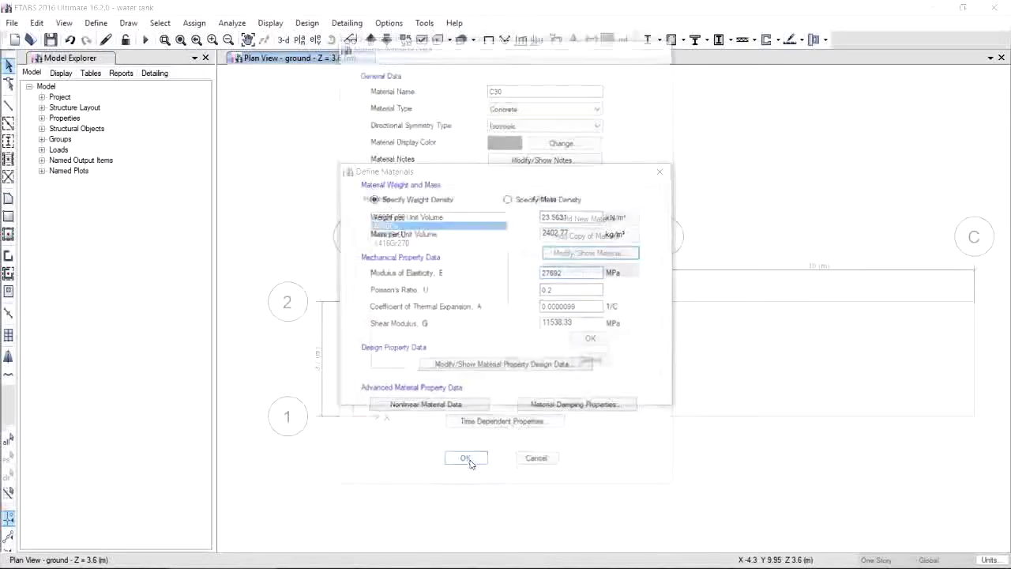
click(594, 339)
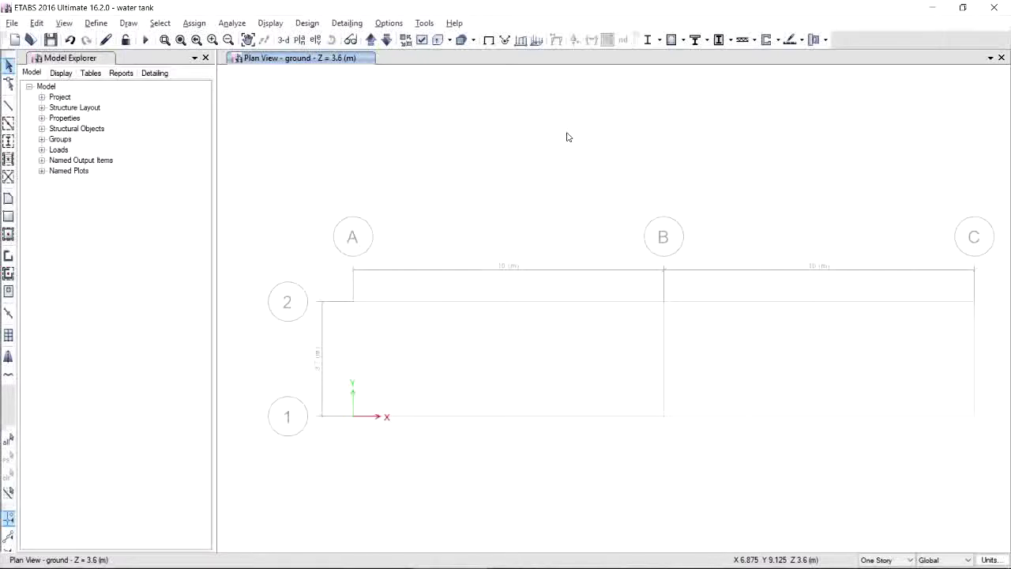
Open the Slab1 section property for modification and rename it to S200.
click(95, 23)
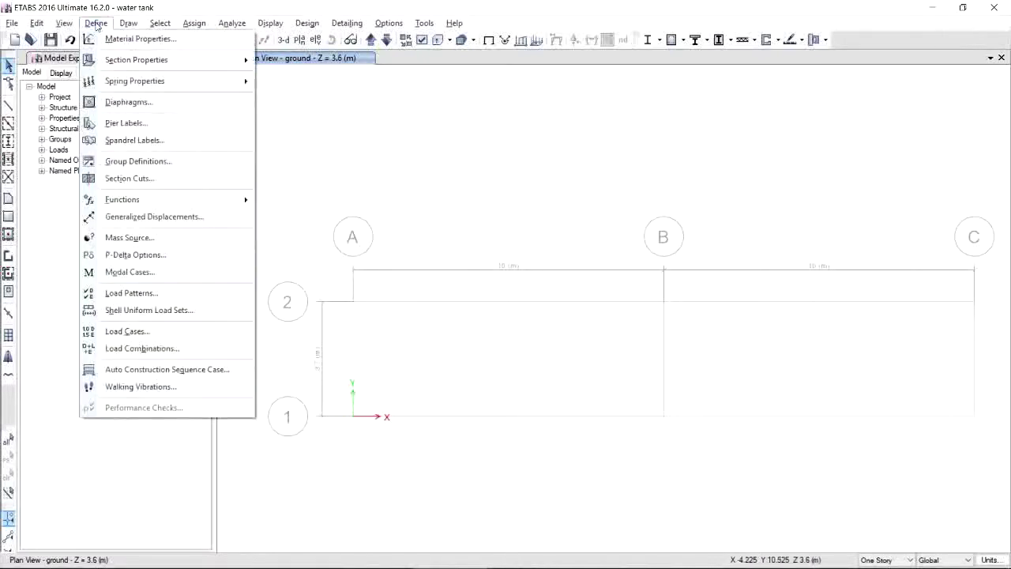
mouse_move(142, 59)
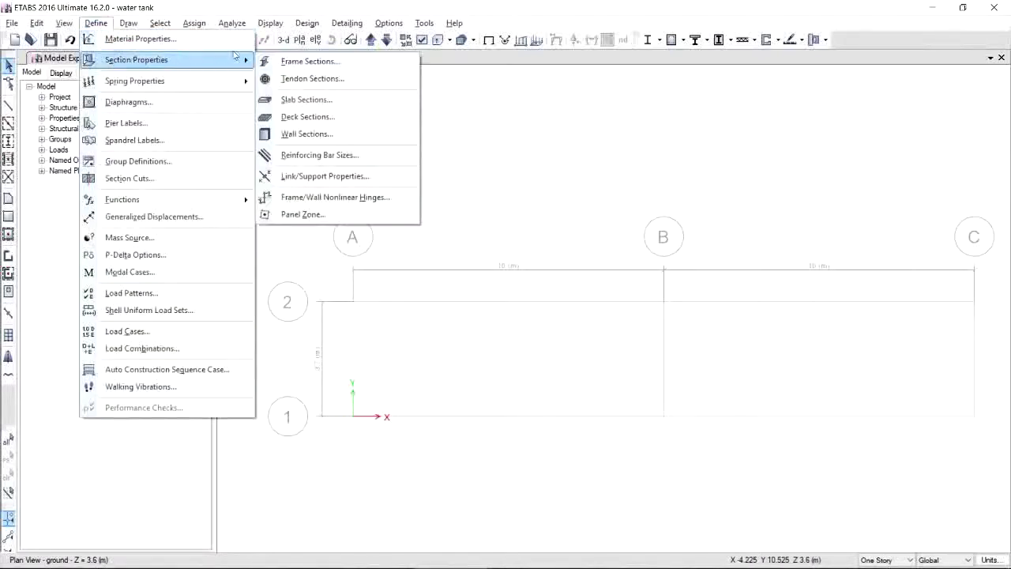
click(315, 104)
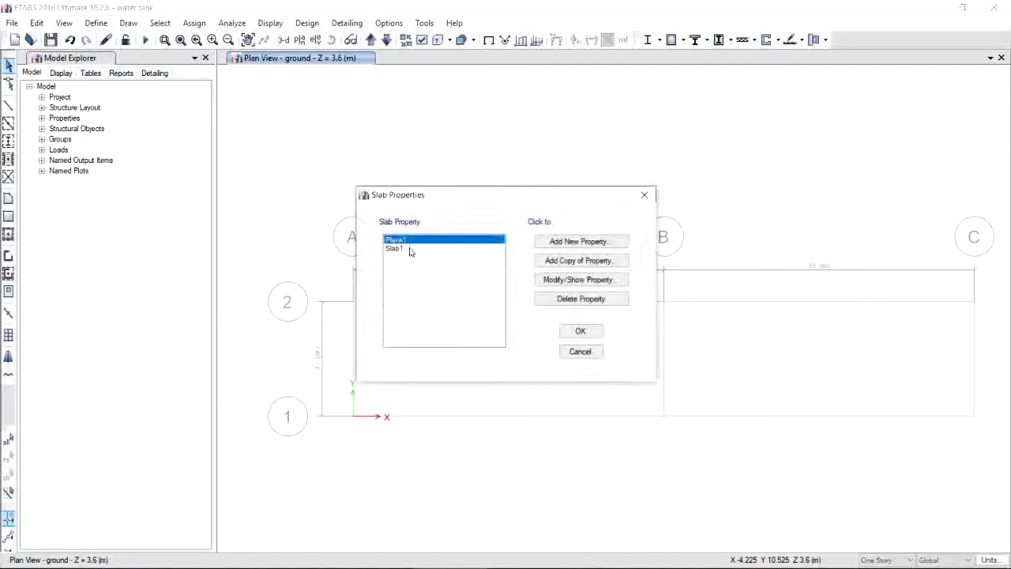
click(410, 249)
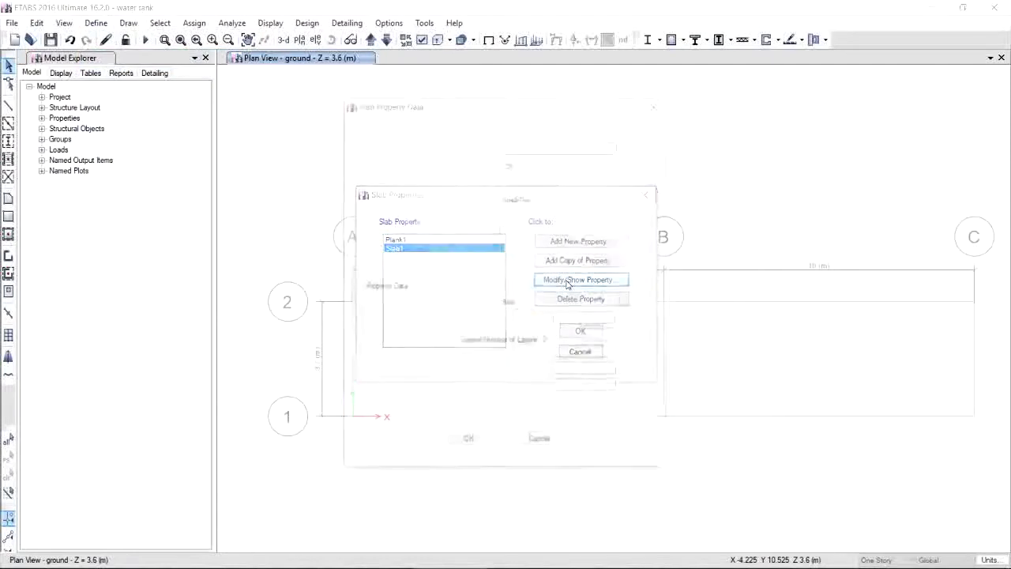
click(579, 279)
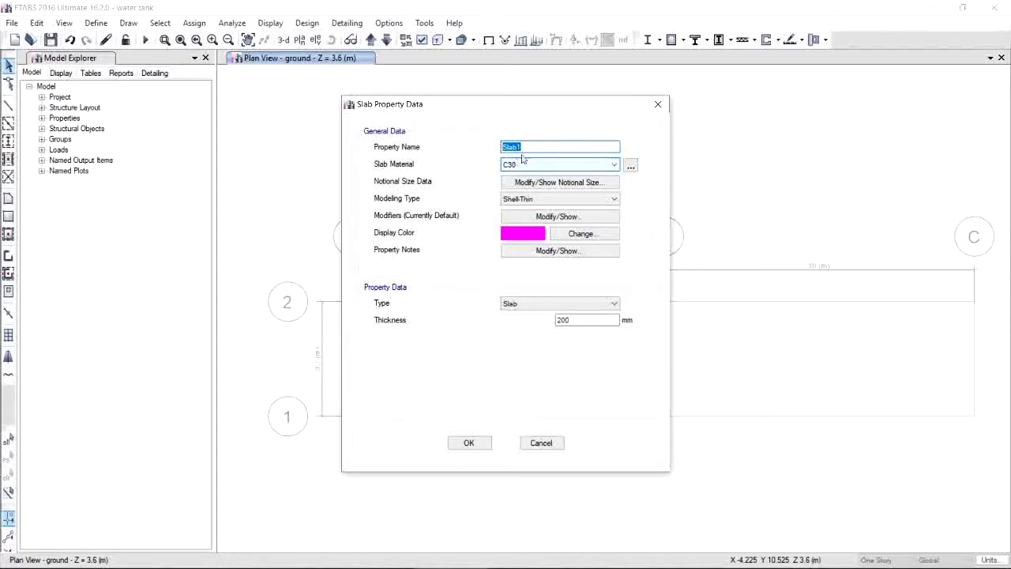
text(S200)
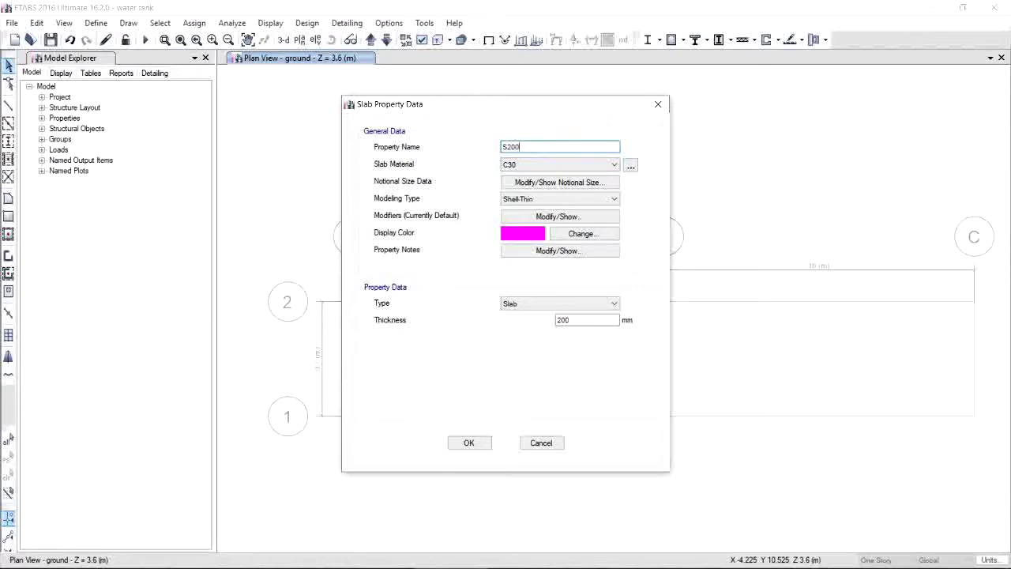
Set the S200 slab's modeling type to Membrane, with C30 as the slab material.
click(537, 166)
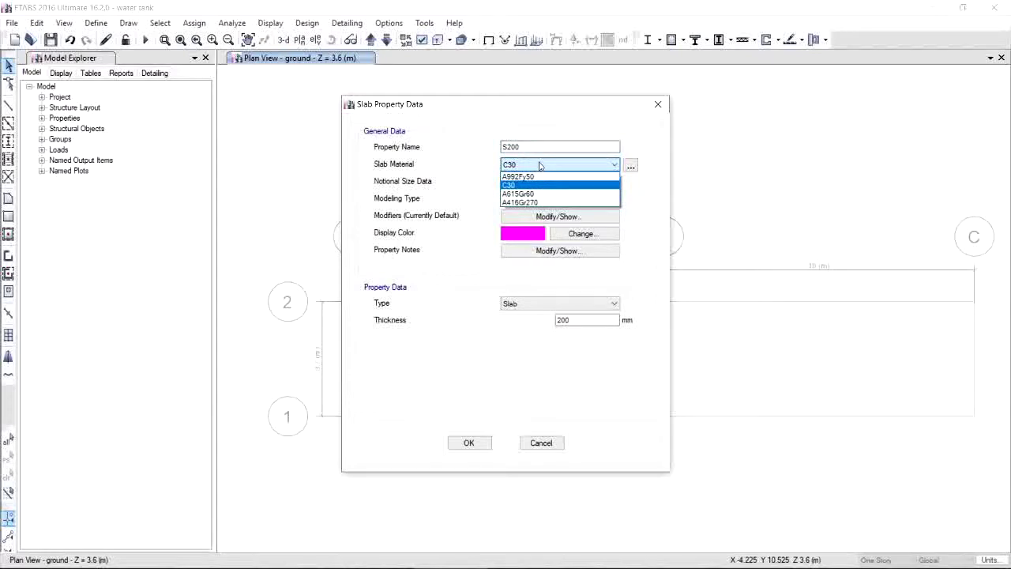
click(540, 165)
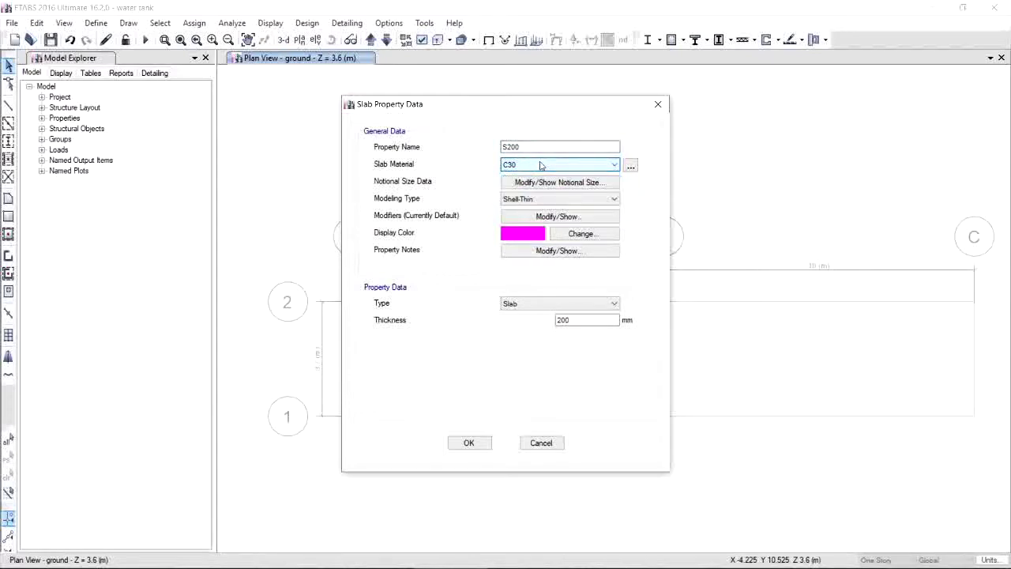
click(553, 200)
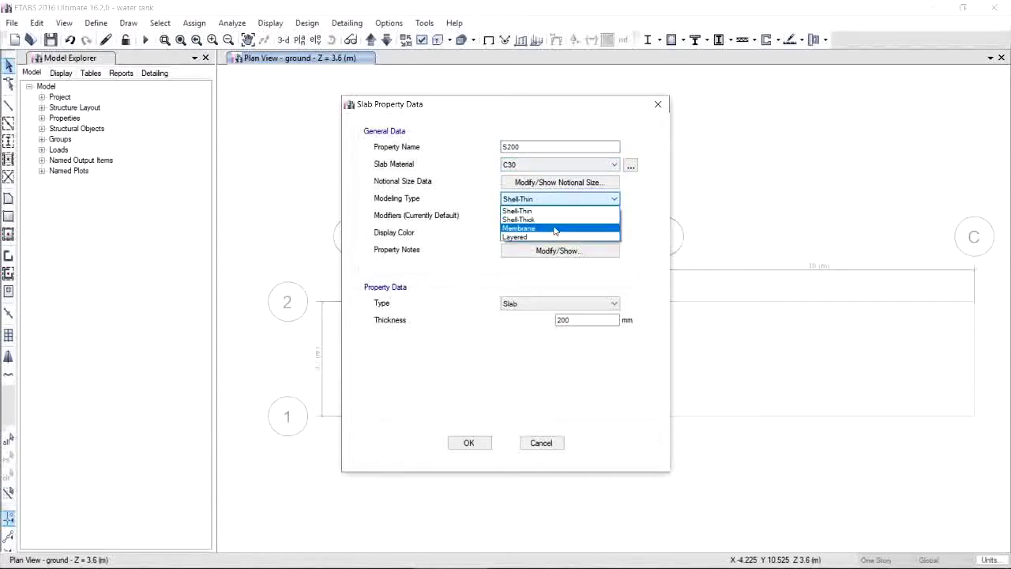
click(556, 229)
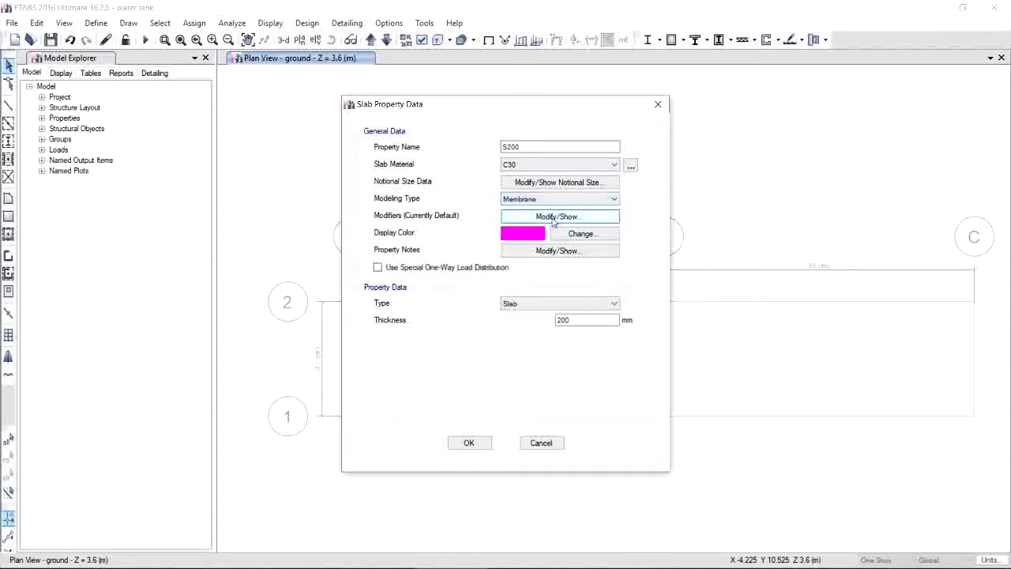
Set the S200 slab's bending m11, m22 and m12 stiffness modifiers to 0.25 and accept the slab property.
click(555, 218)
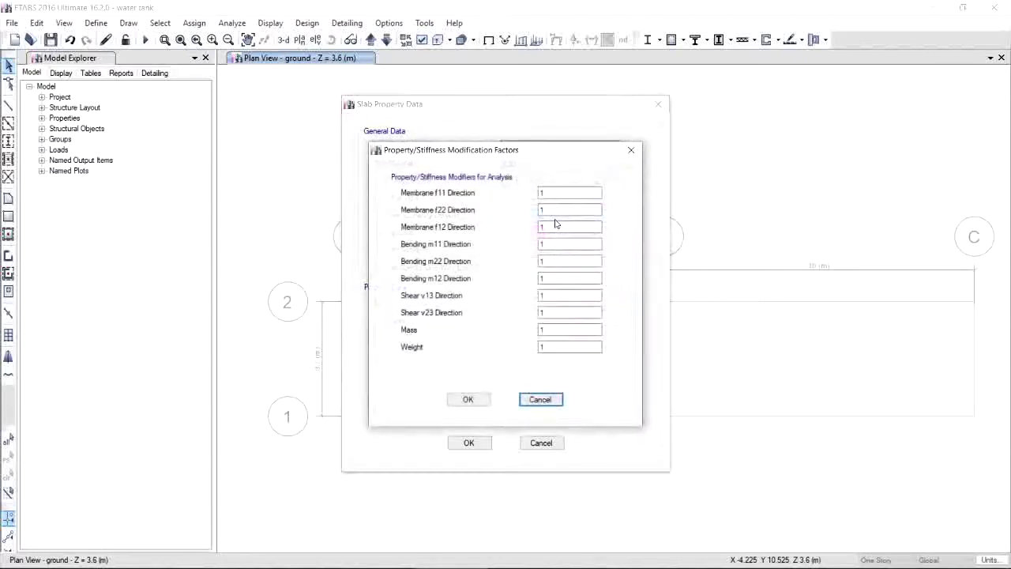
double_click(553, 278)
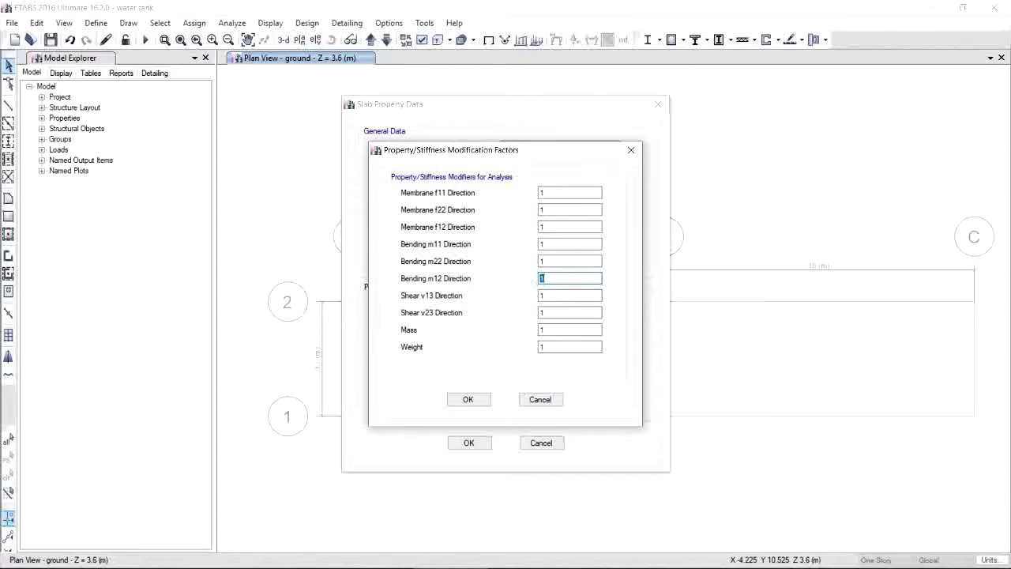
double_click(587, 262)
text(0.25)
key(shift+Tab)
text(0.25)
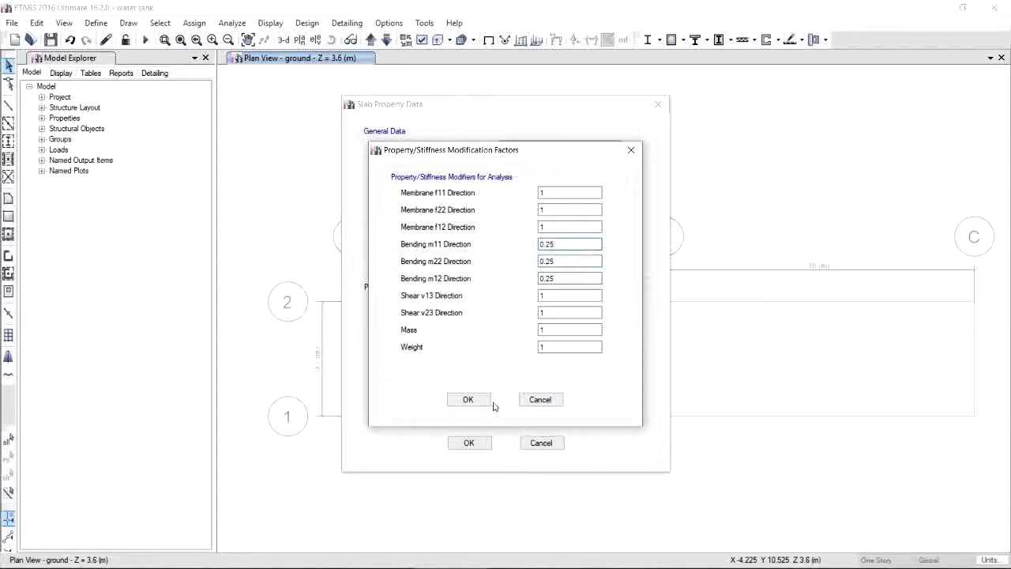
click(488, 401)
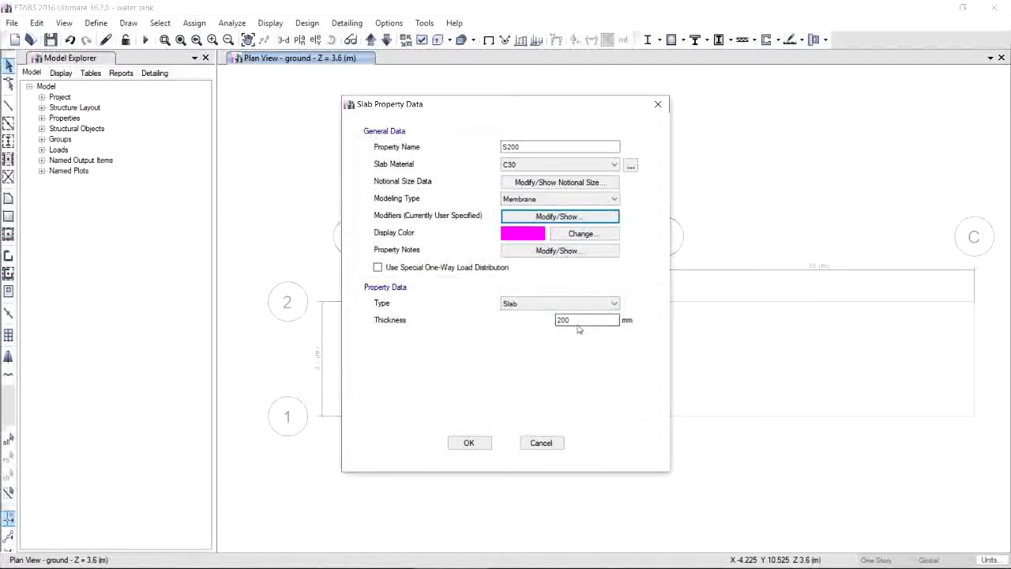
click(471, 444)
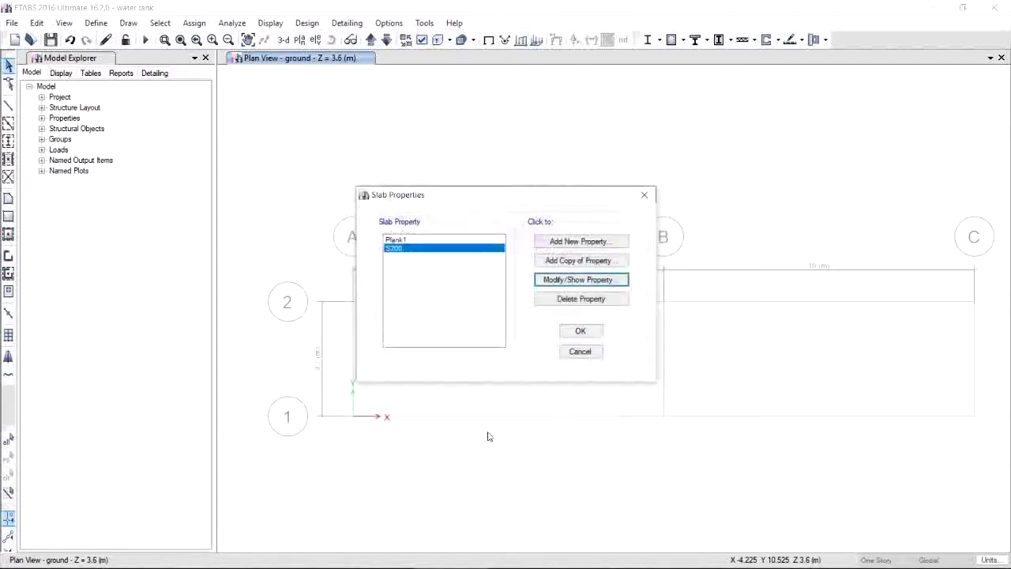
click(582, 334)
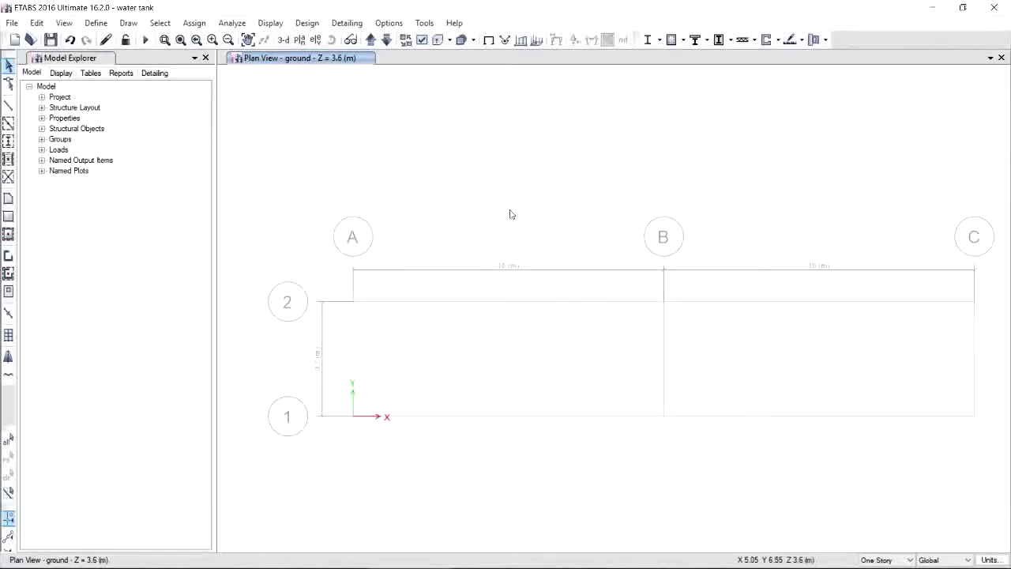
Open the Wall1 section property for modification, rename it to W300 and choose Shell-Thin as its modeling type.
click(99, 23)
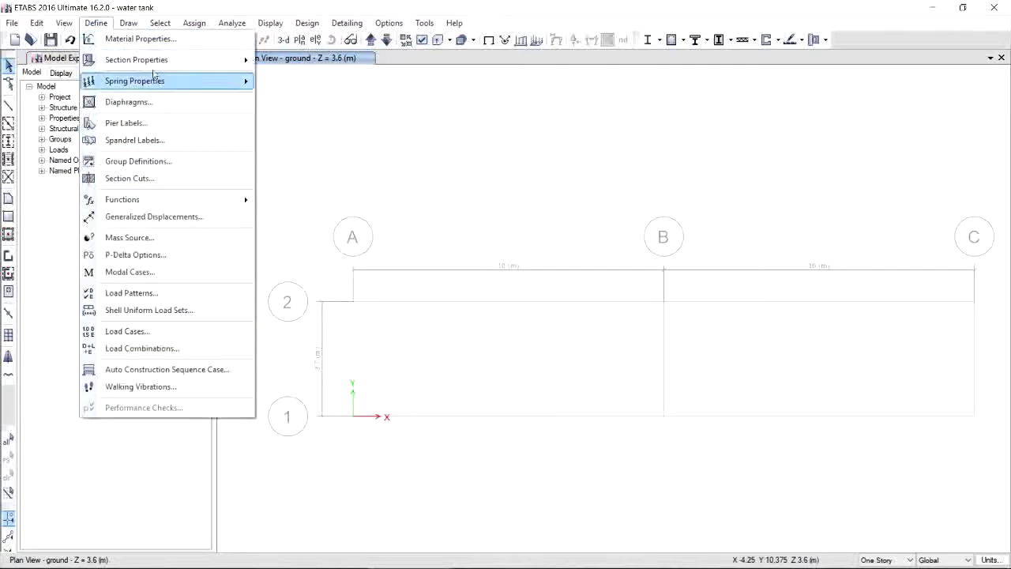
mouse_move(157, 60)
click(323, 137)
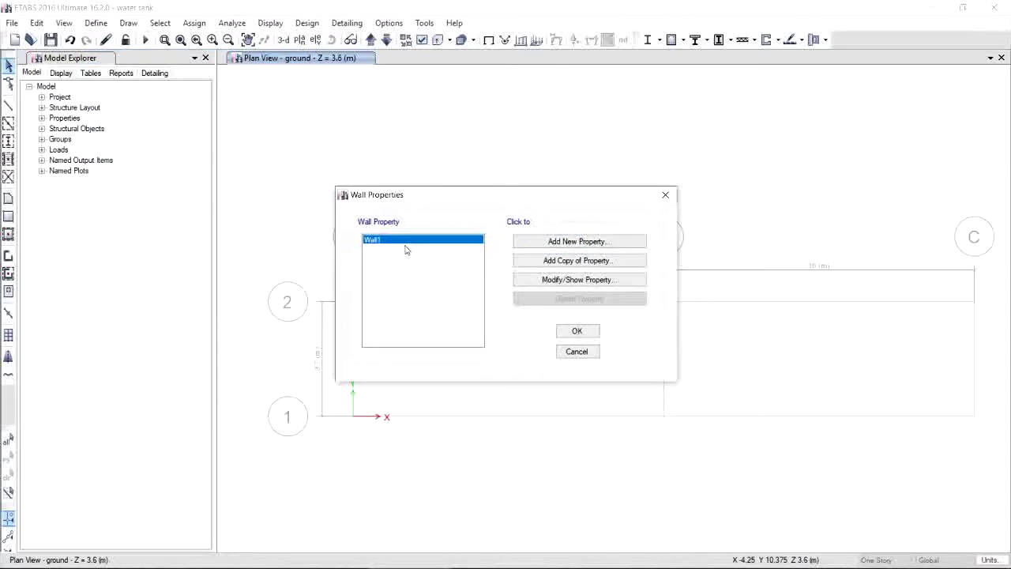
click(579, 280)
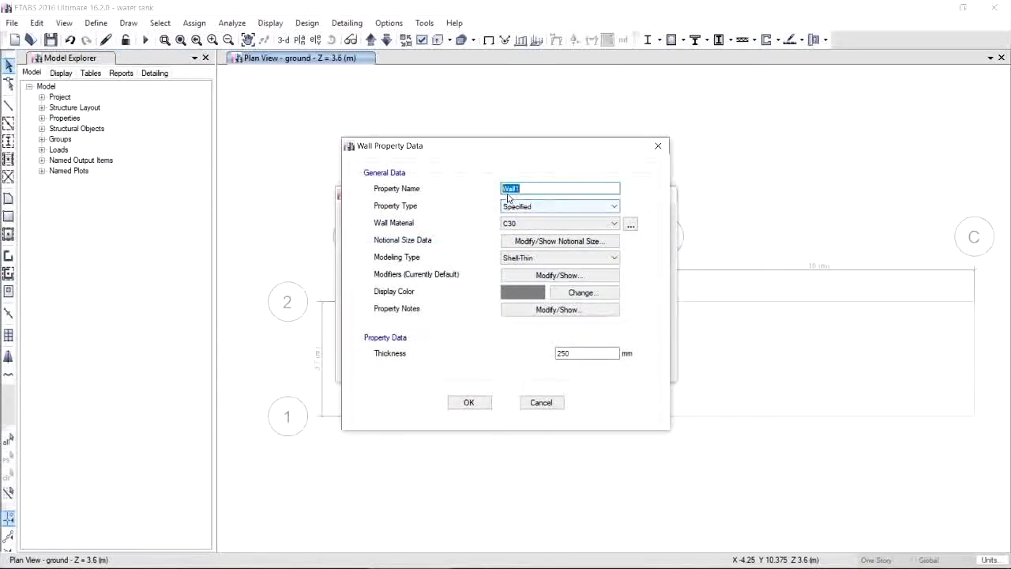
text(W300)
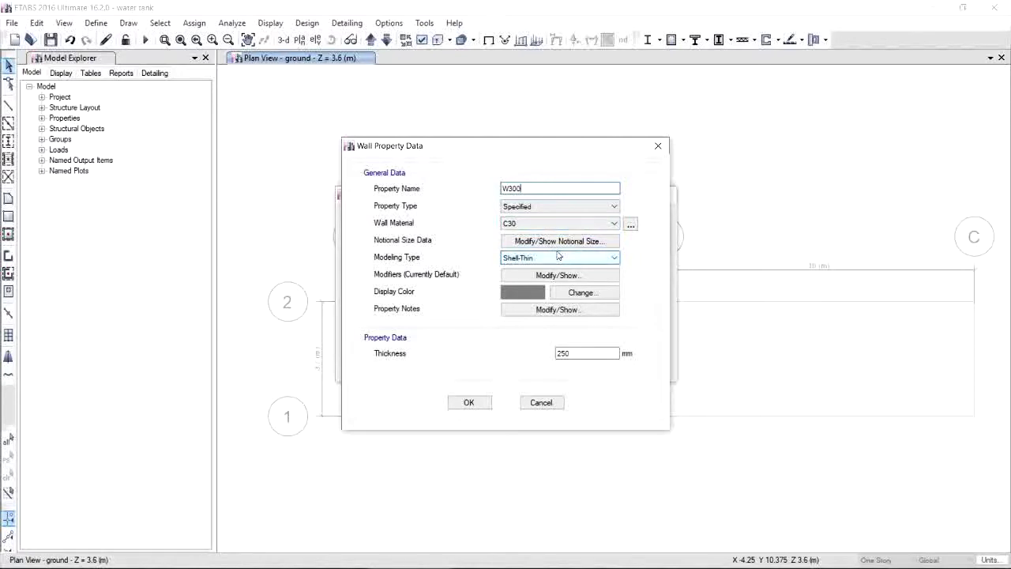
click(560, 259)
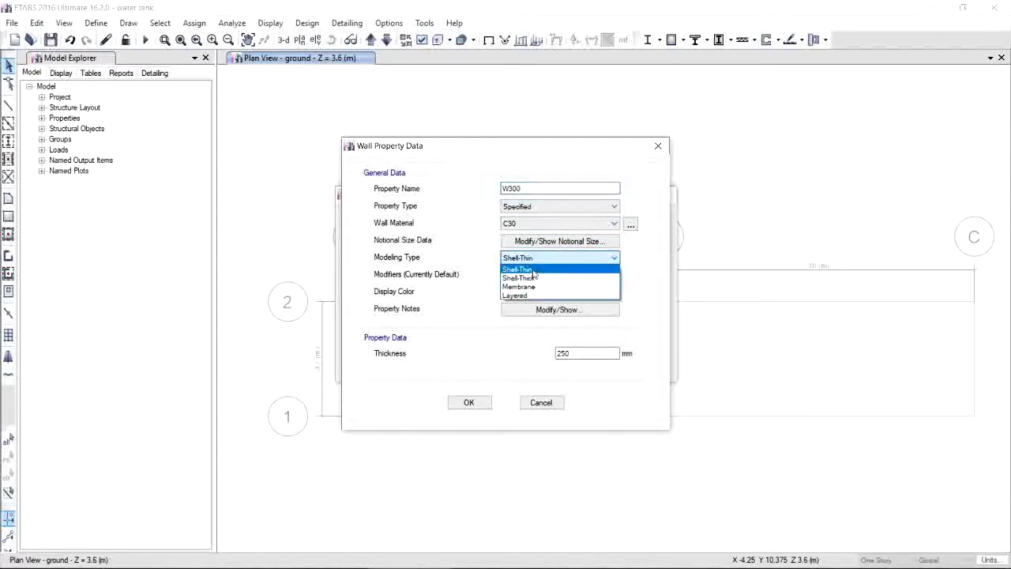
click(534, 272)
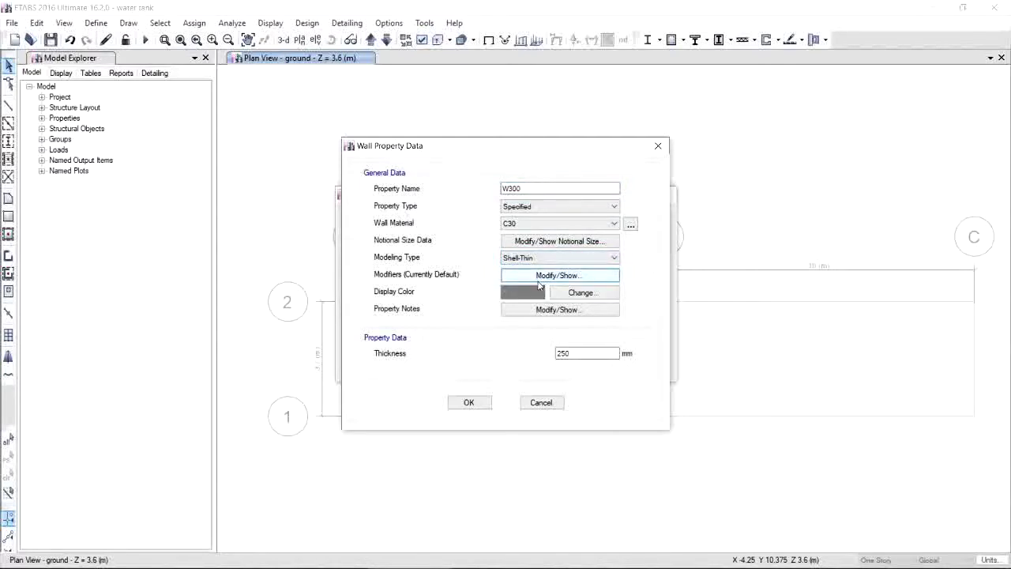
Set the W300 wall's bending m11, m22 and m12 stiffness modifiers to 0.70.
click(539, 277)
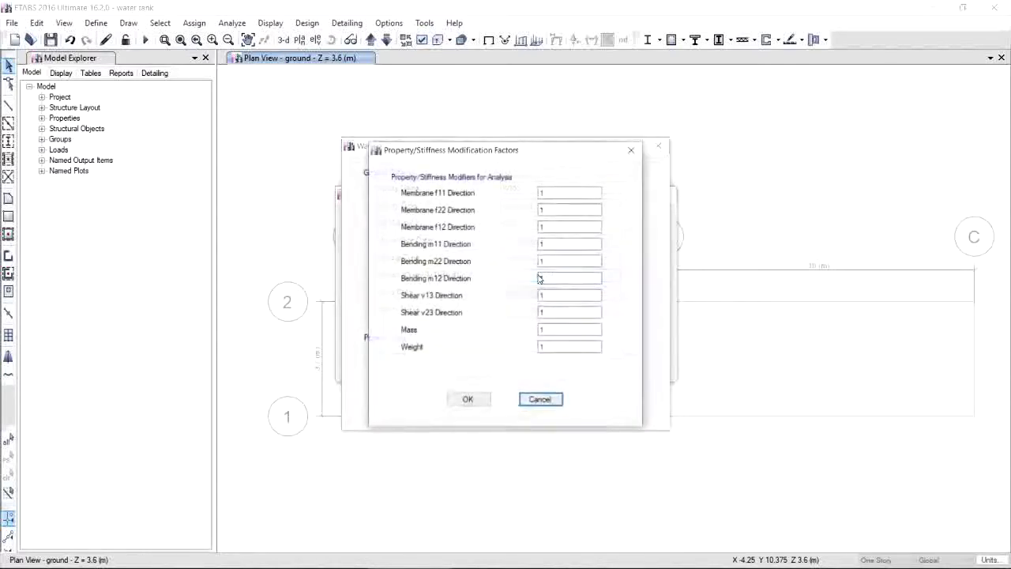
double_click(555, 276)
text(0.70)
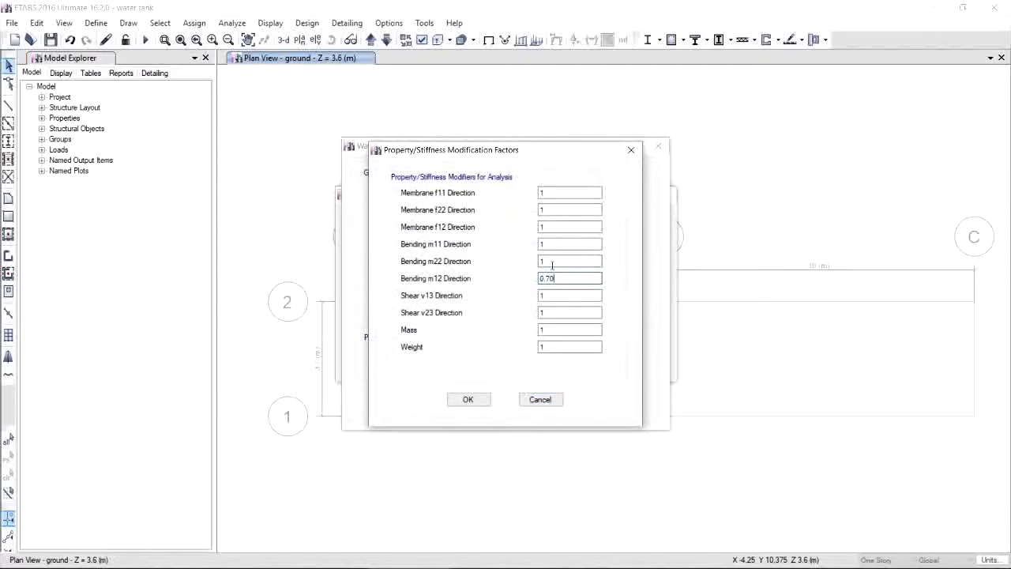
double_click(553, 262)
text(0.70)
double_click(556, 247)
text(0.35)
key(Tab)
key(shift+Tab)
text(0.70)
Set the W300 wall's membrane f11, f22 and f12 stiffness modifiers to 0.70 and accept the modification factors.
click(551, 227)
double_click(550, 228)
text(0.70)
key(shift+Tab)
text(0.70)
key(shift+Tab)
text(0.70)
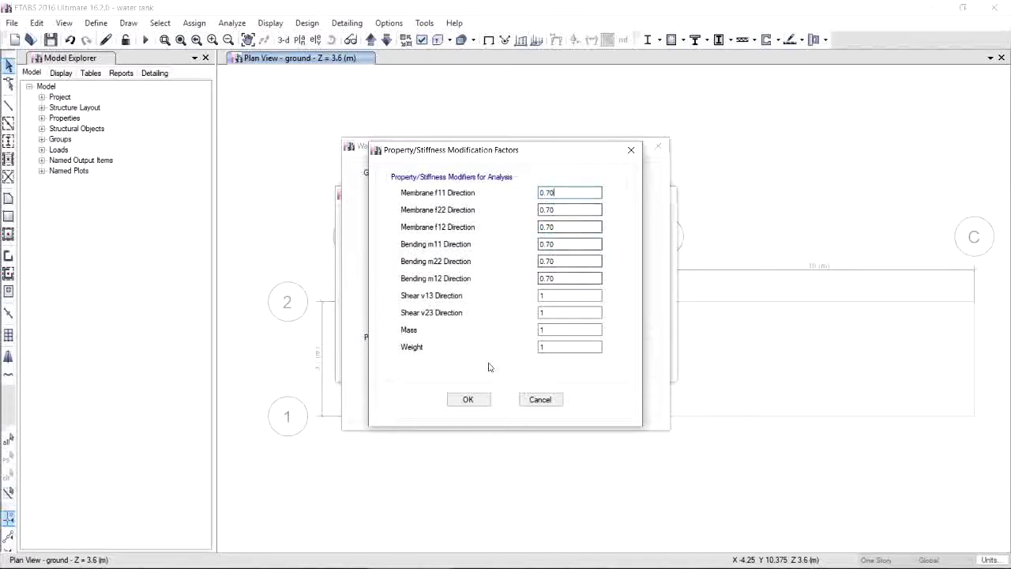
click(469, 400)
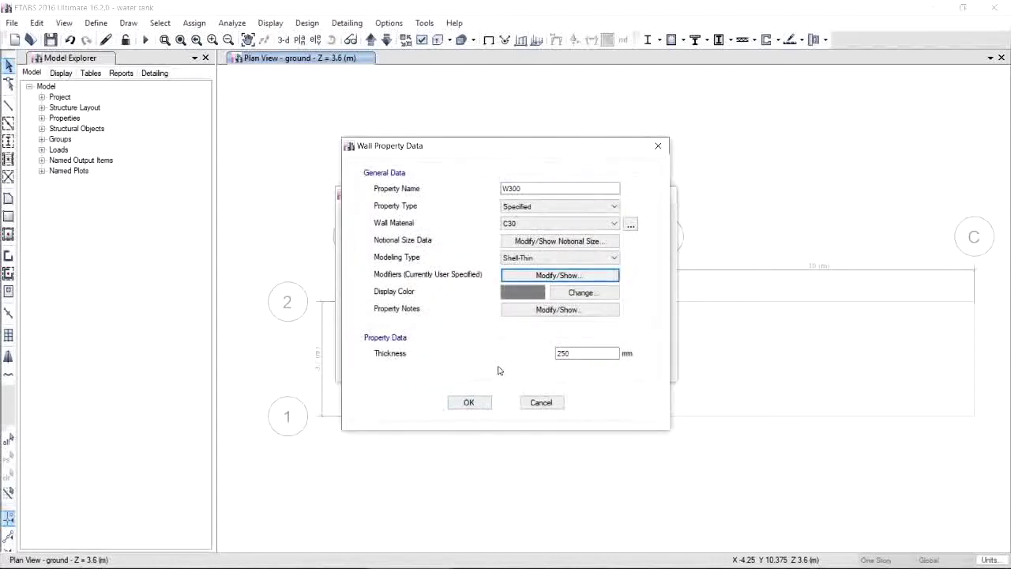
Set the W300 wall's thickness to 300 mm and accept the wall property definitions.
double_click(567, 354)
text(300)
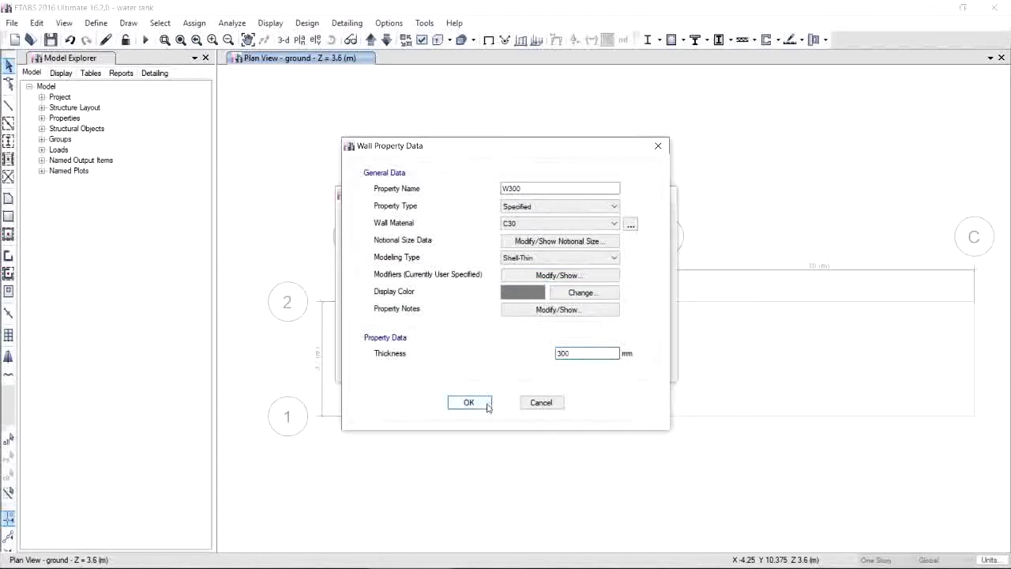
click(469, 402)
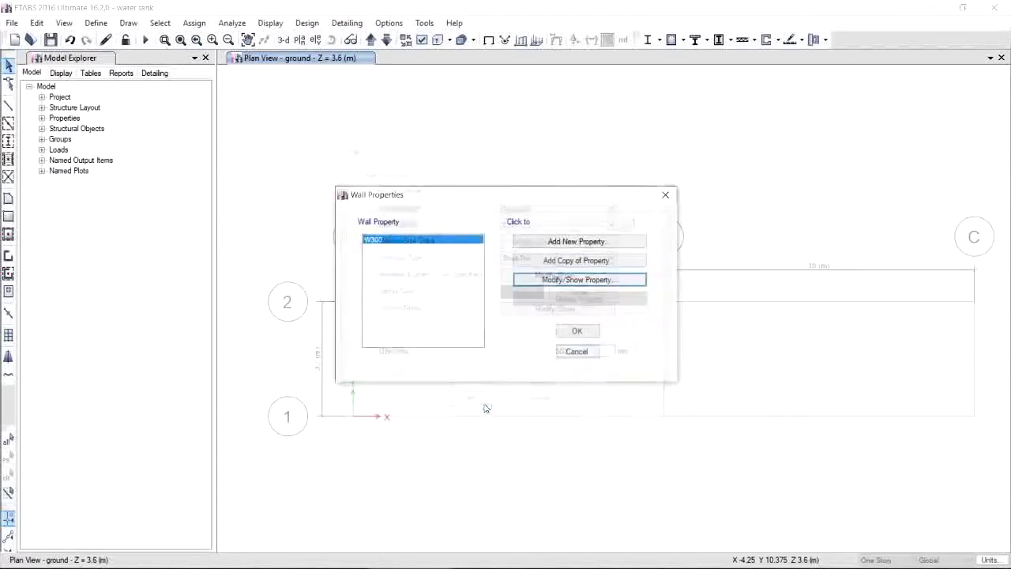
click(578, 332)
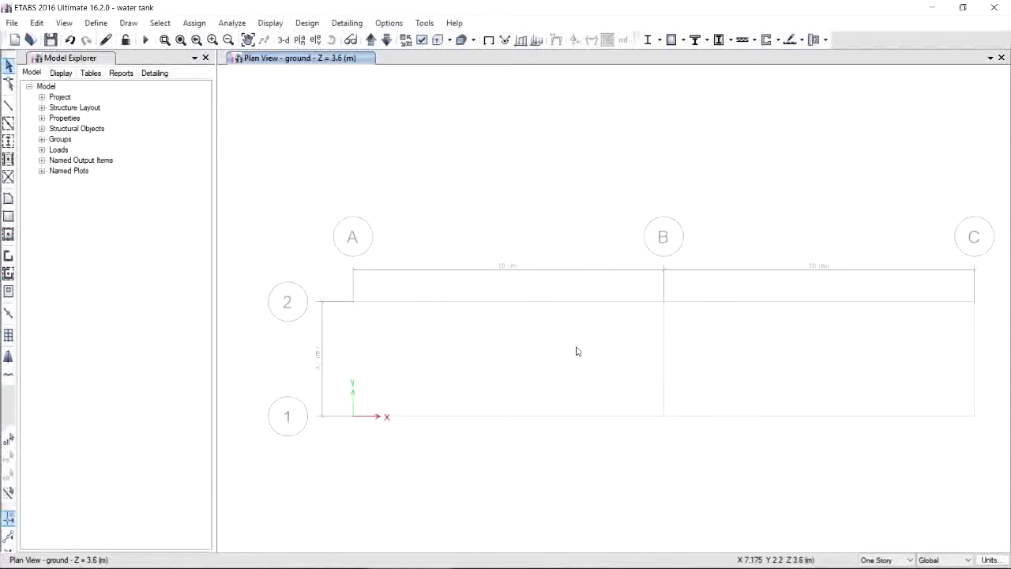
Draw the tank's perimeter walls with the W300 property along grids A, 1, C and 2, forming a closed rectangle.
click(9, 199)
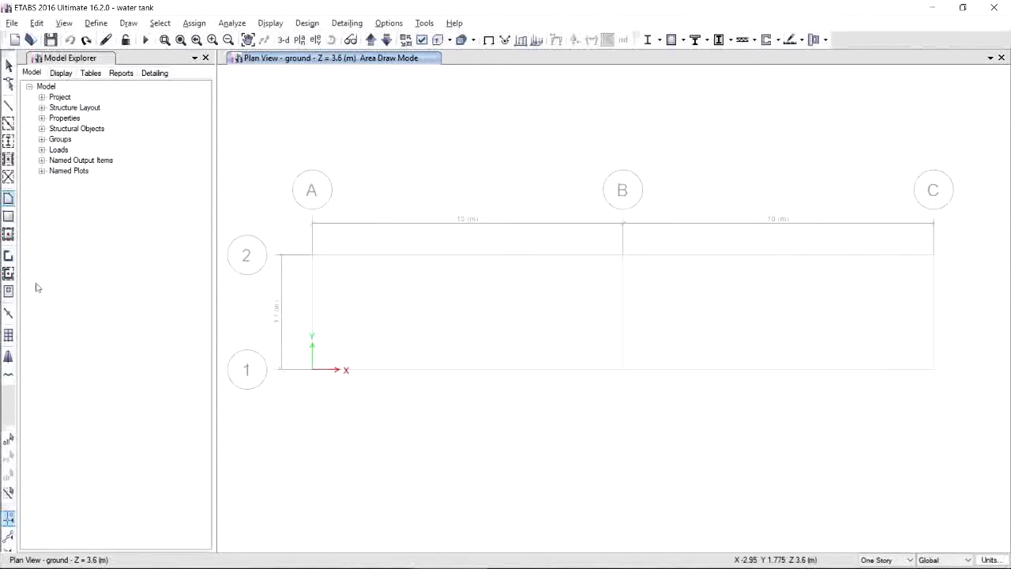
click(8, 256)
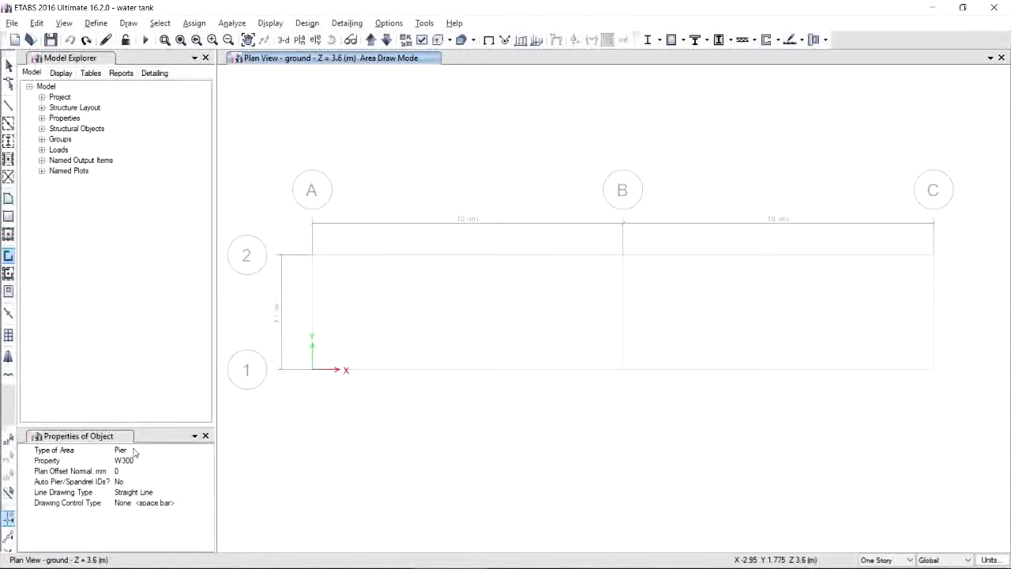
click(162, 463)
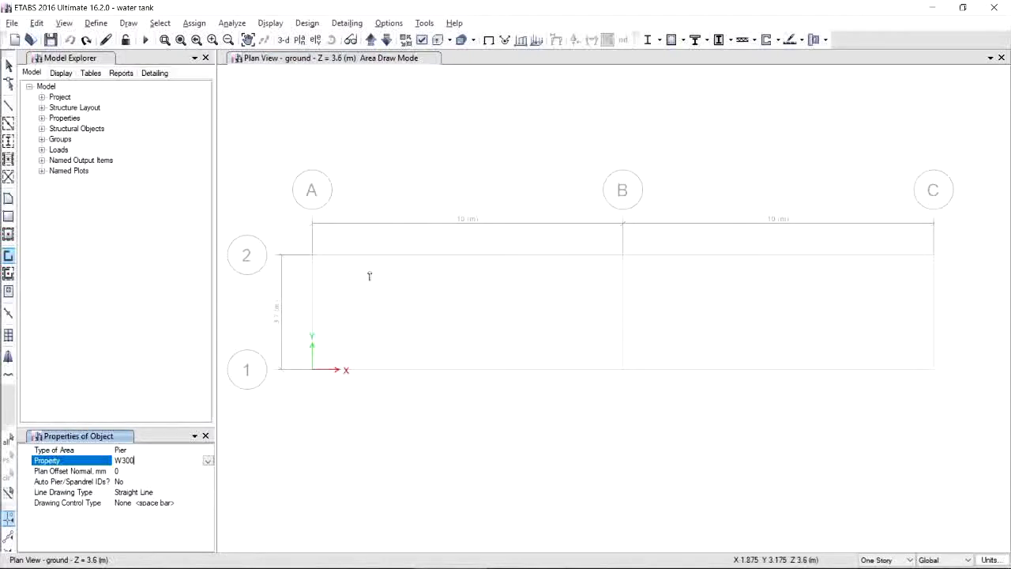
click(316, 255)
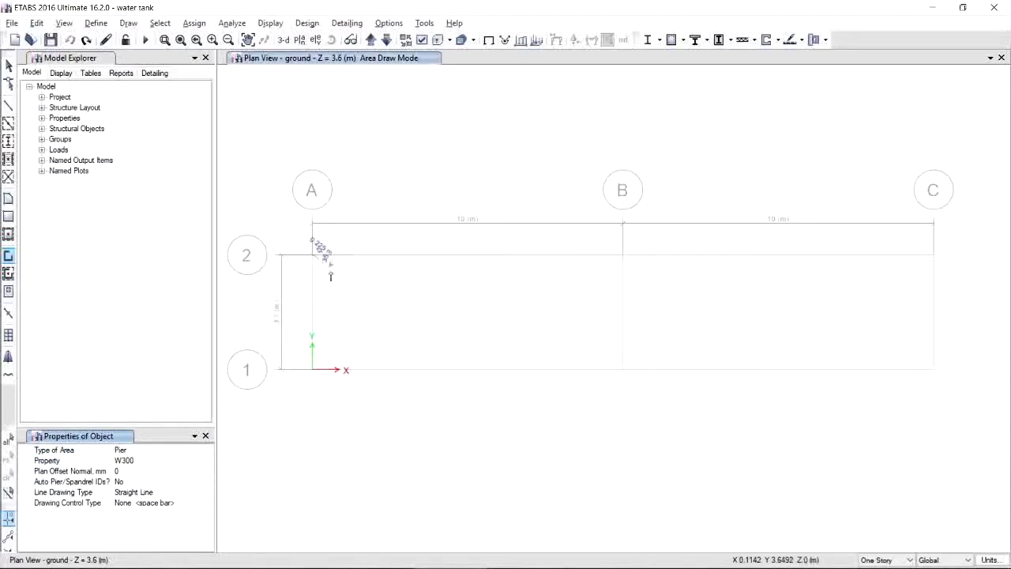
click(316, 369)
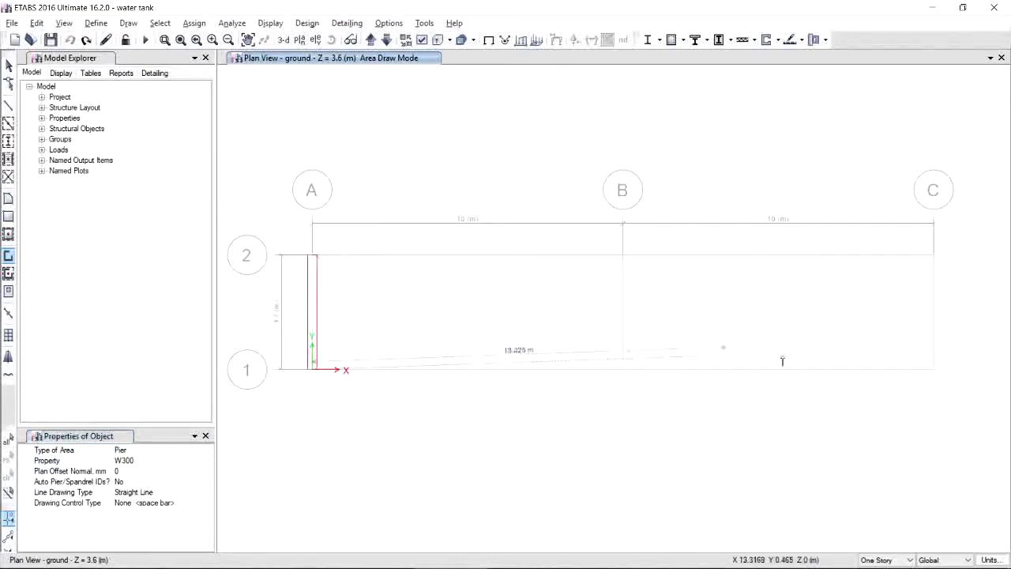
click(935, 369)
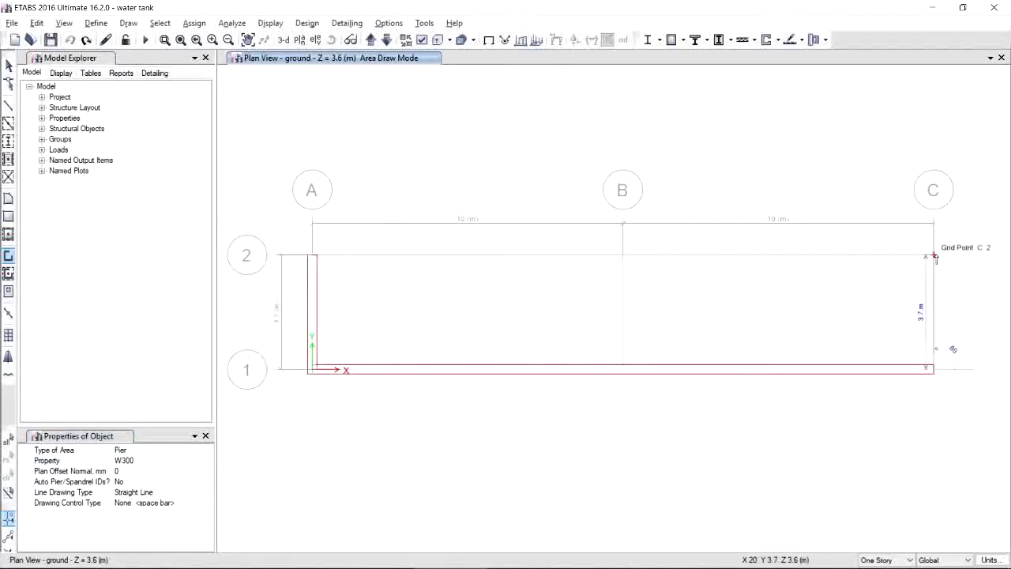
click(935, 256)
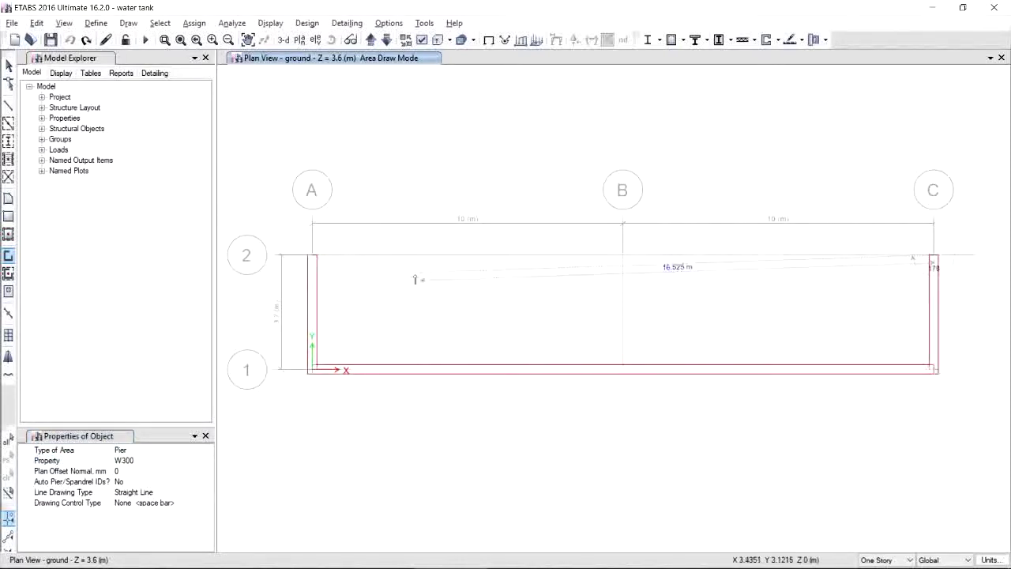
double_click(315, 256)
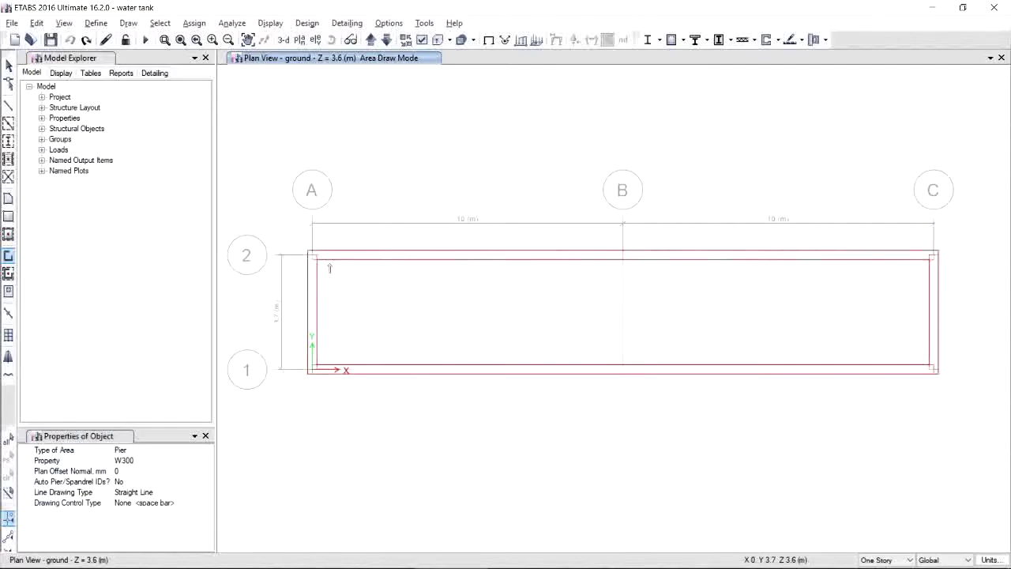
Draw the dividing W300 wall along grid B from grid 2 to grid 1.
click(625, 256)
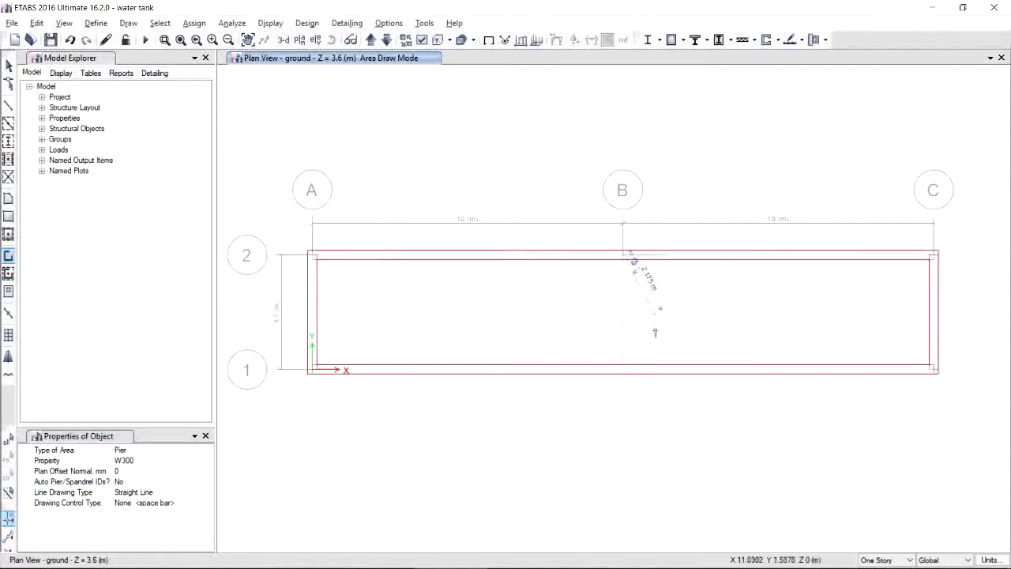
double_click(623, 370)
middle_drag(700, 329, 705, 338)
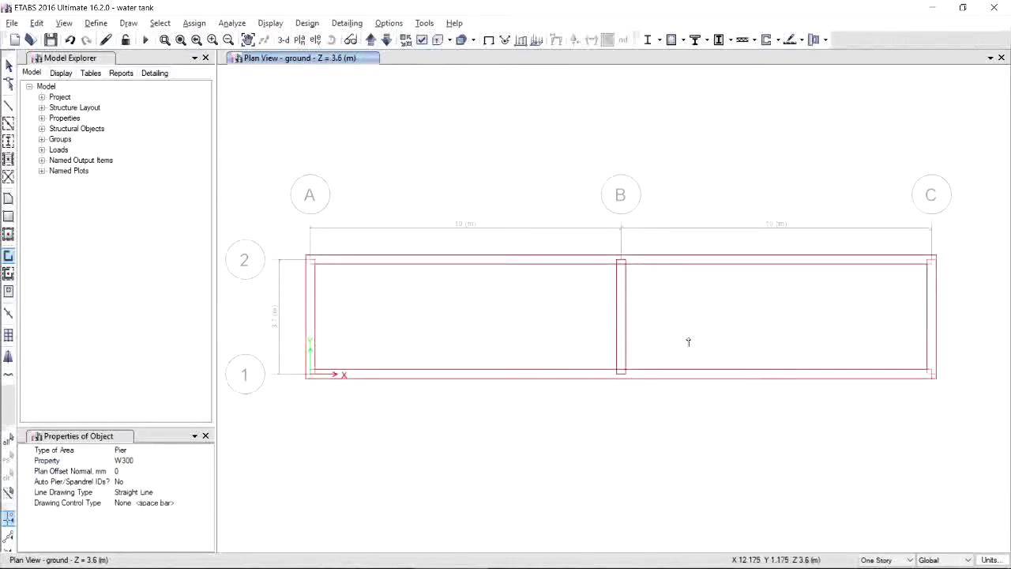
Draw the S200 floor slab over the whole tank, using grid points A2, A1, C1 and C2 as corners.
click(9, 200)
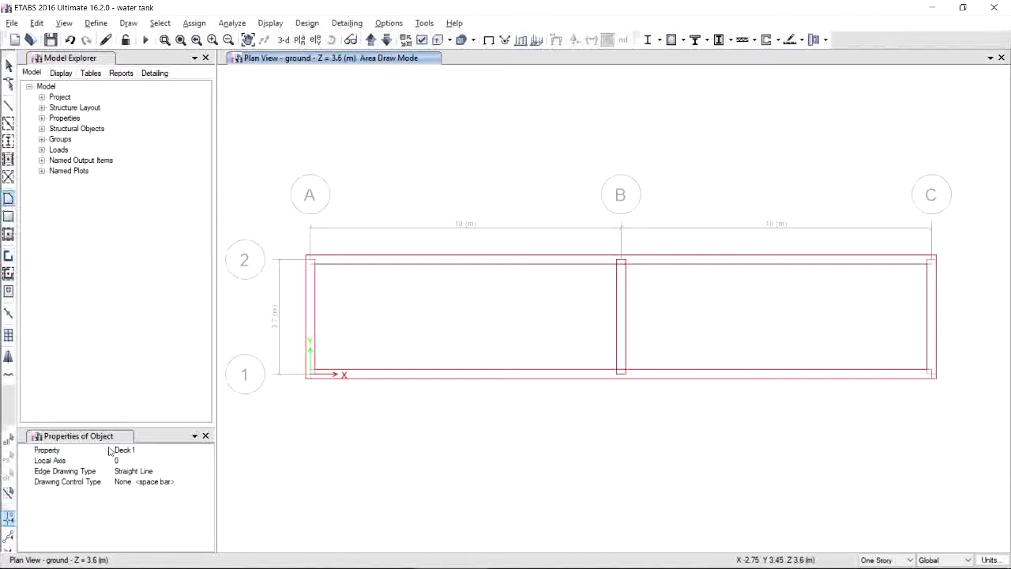
click(170, 452)
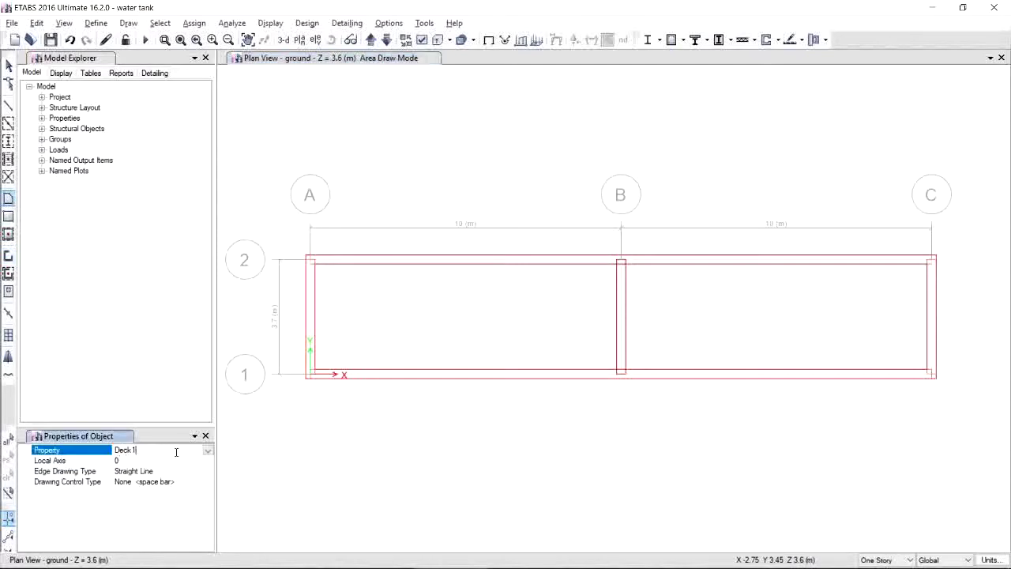
click(208, 451)
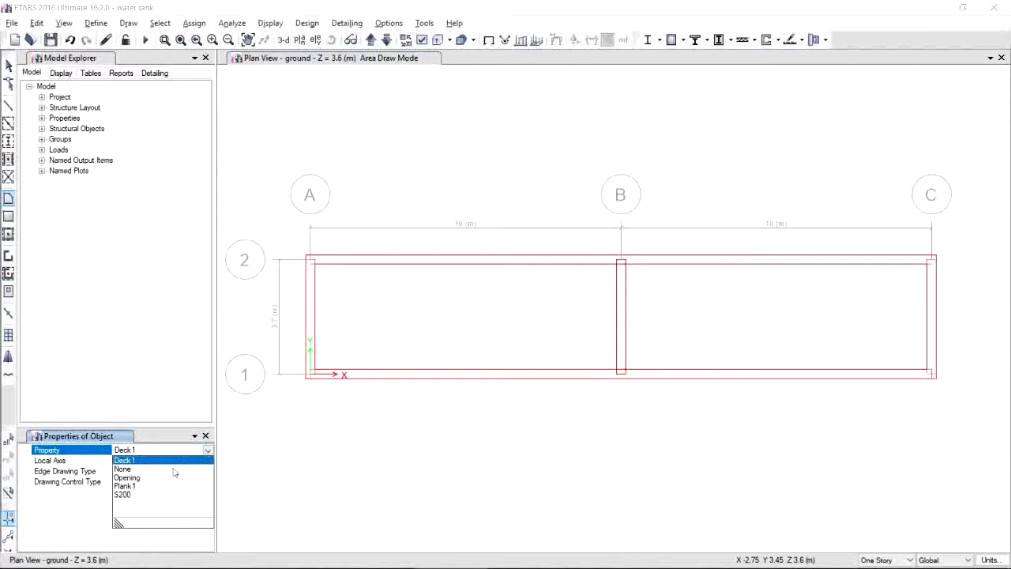
click(125, 495)
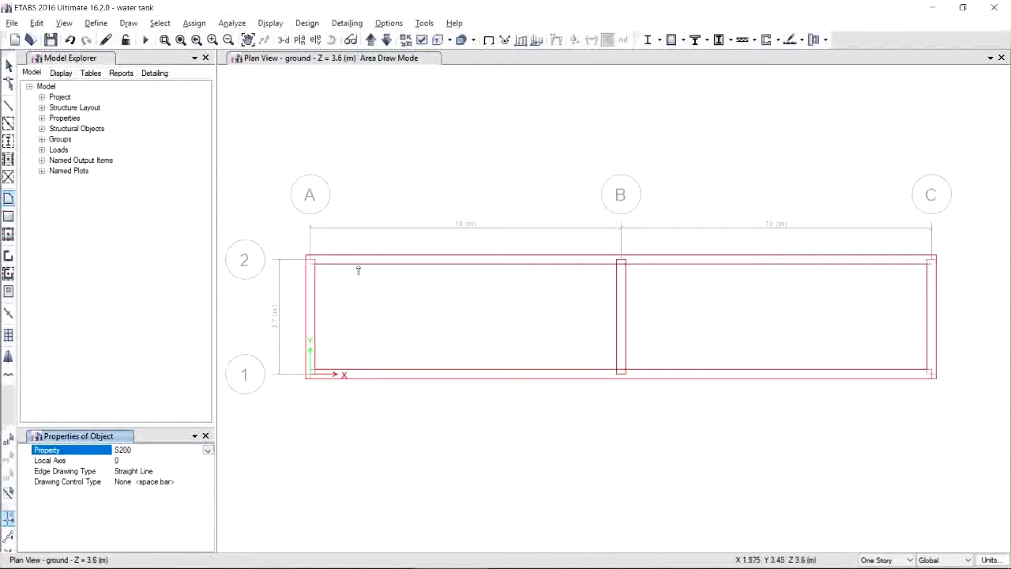
click(309, 259)
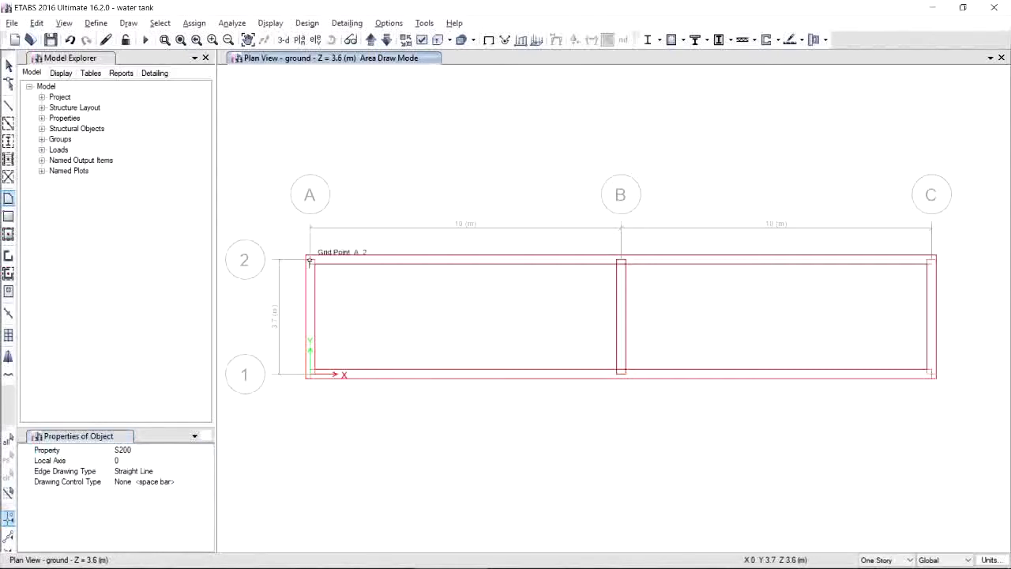
click(310, 375)
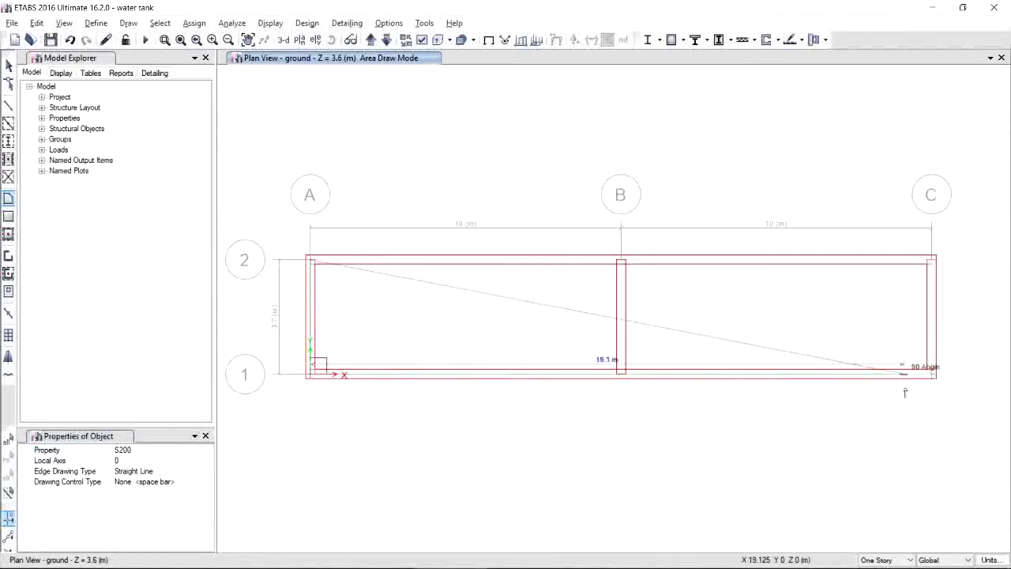
click(932, 376)
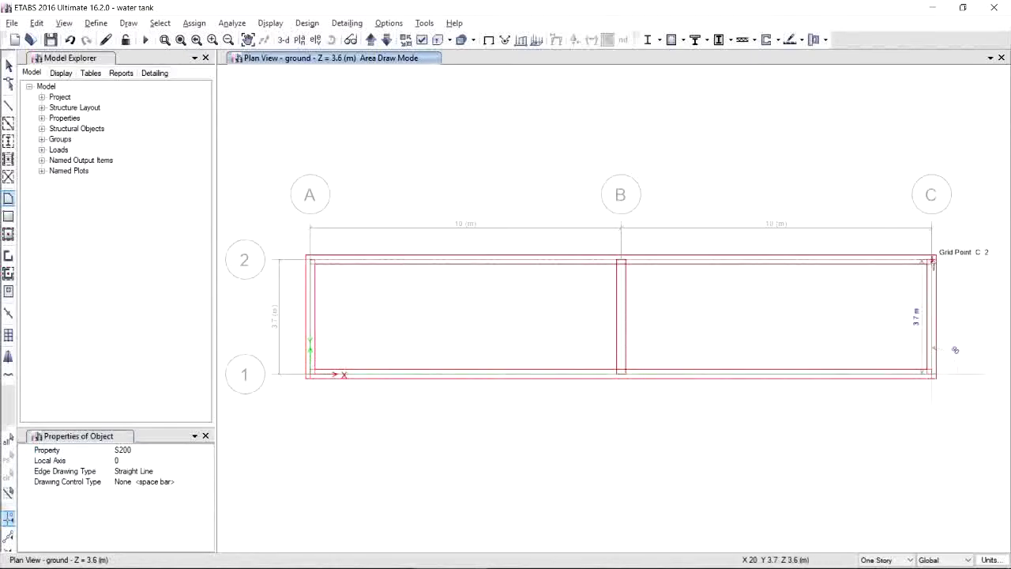
click(932, 261)
key(Return)
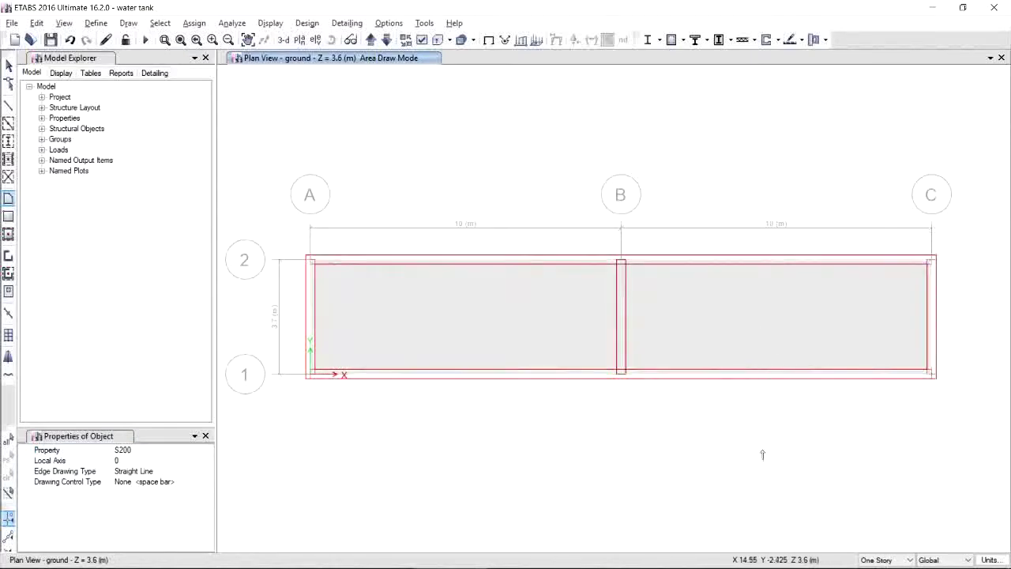
middle_drag(763, 463, 764, 453)
key(Escape)
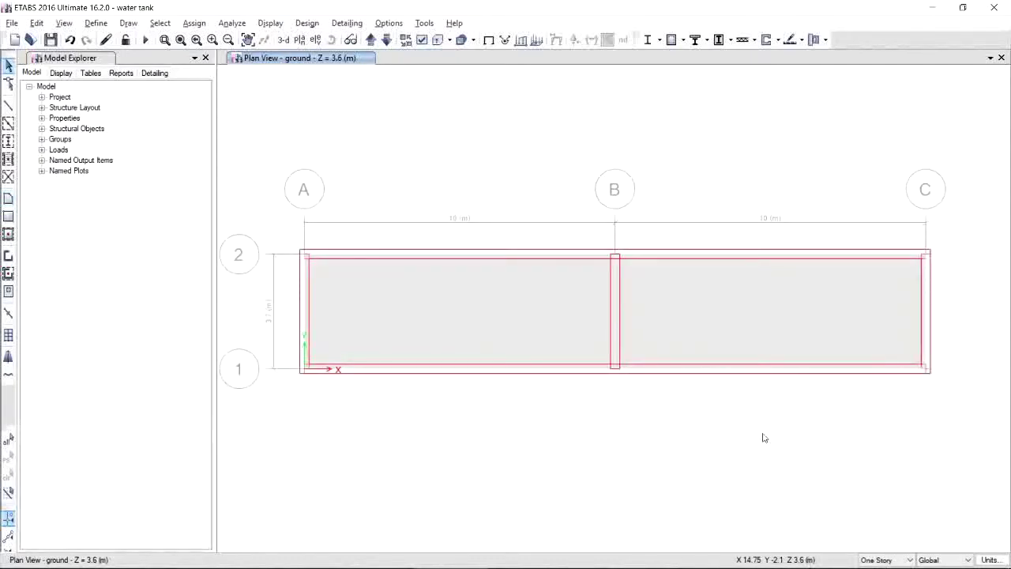
Switch the plan view to the Base story level.
middle_drag(739, 396, 738, 406)
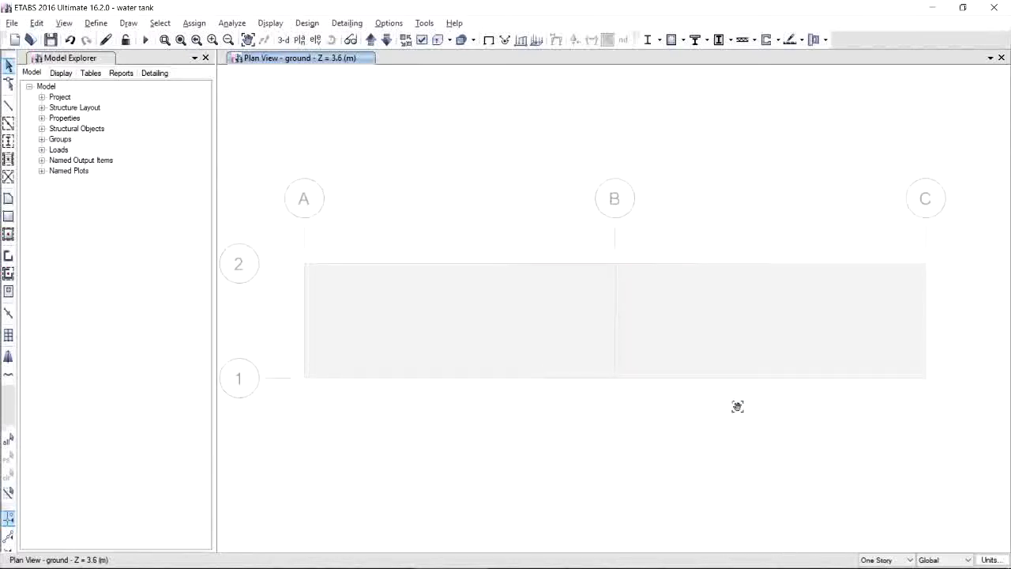
click(303, 42)
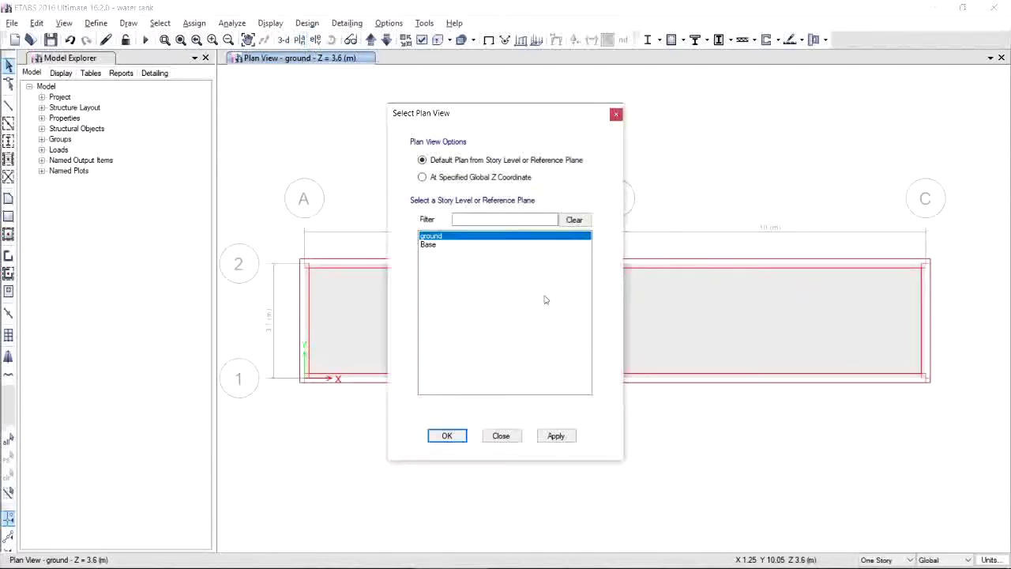
click(430, 245)
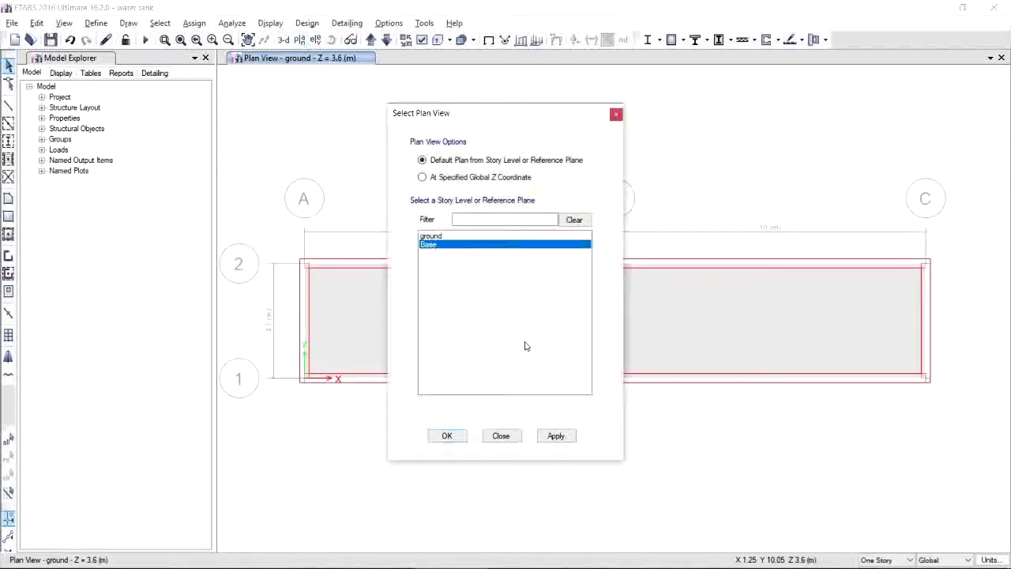
click(565, 441)
click(446, 436)
scroll(461, 301, down, 3)
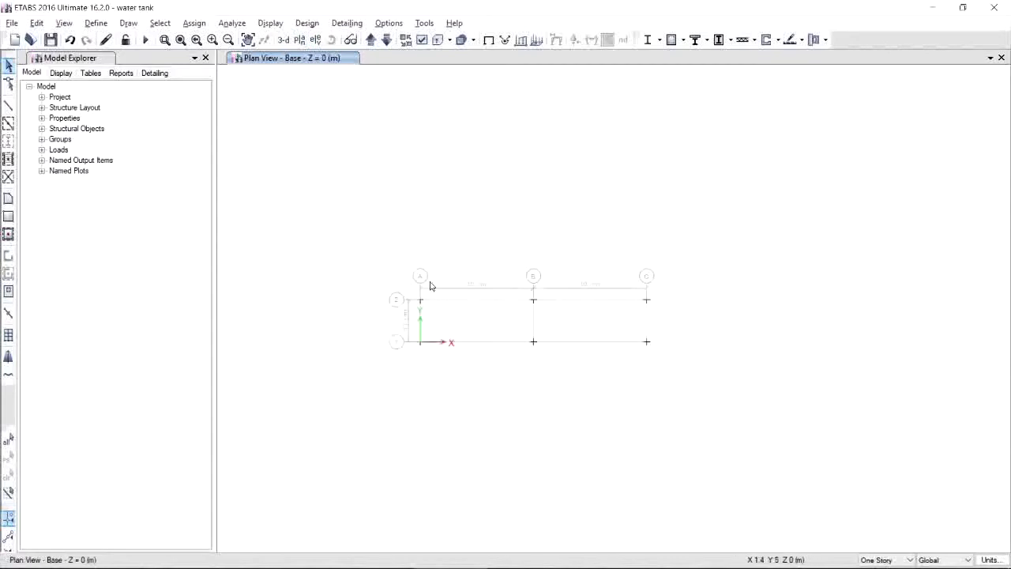
Select all base joints and assign them fixed restraints in every translation and rotation direction.
drag(310, 203, 804, 419)
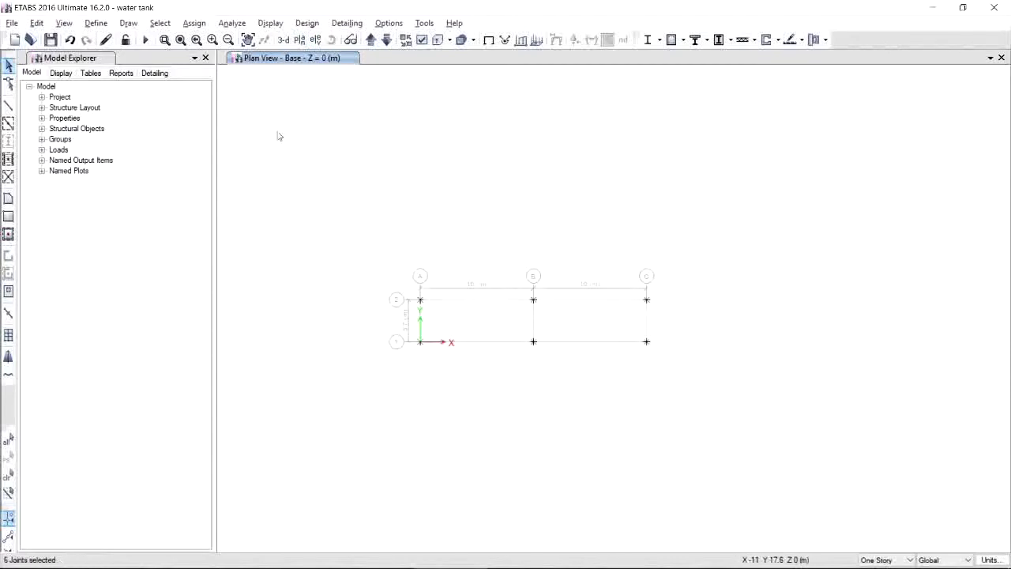
click(195, 23)
mouse_move(220, 40)
click(357, 45)
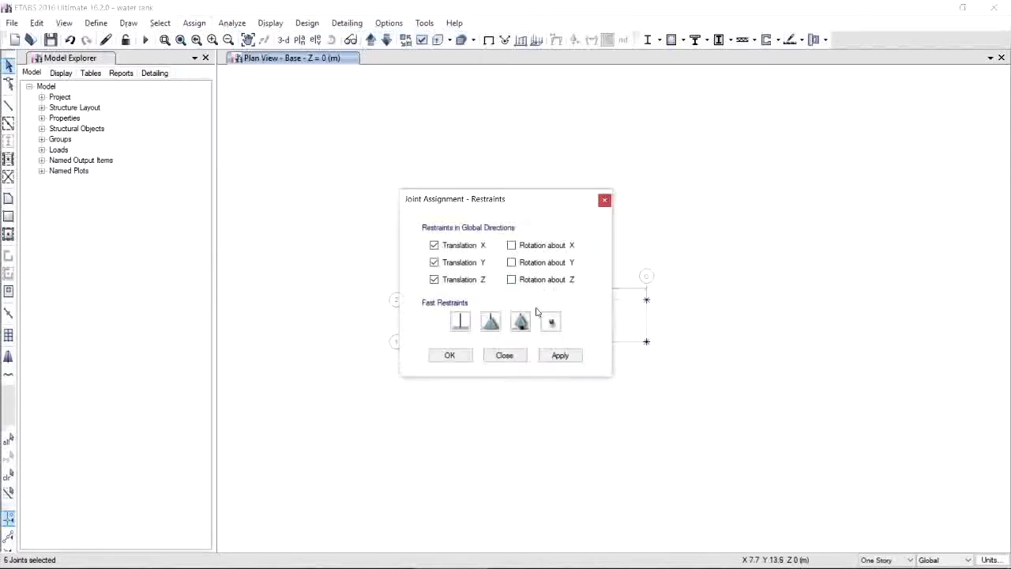
click(461, 322)
click(450, 356)
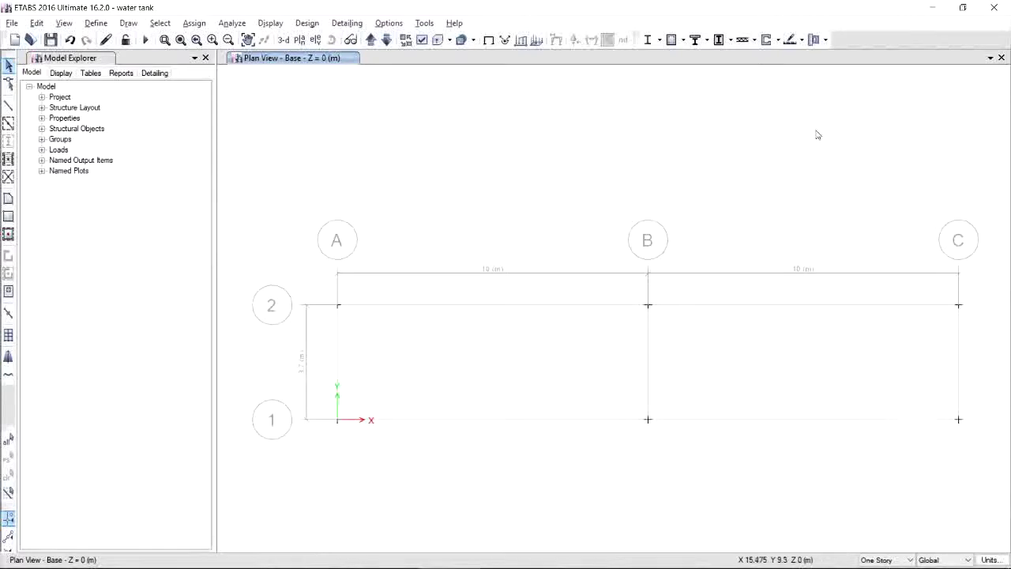
In the 3-D view, select all tank walls and assign auto rectangular meshing with an approximate maximum mesh size of 1.0 m.
click(286, 41)
middle_drag(759, 301, 733, 309)
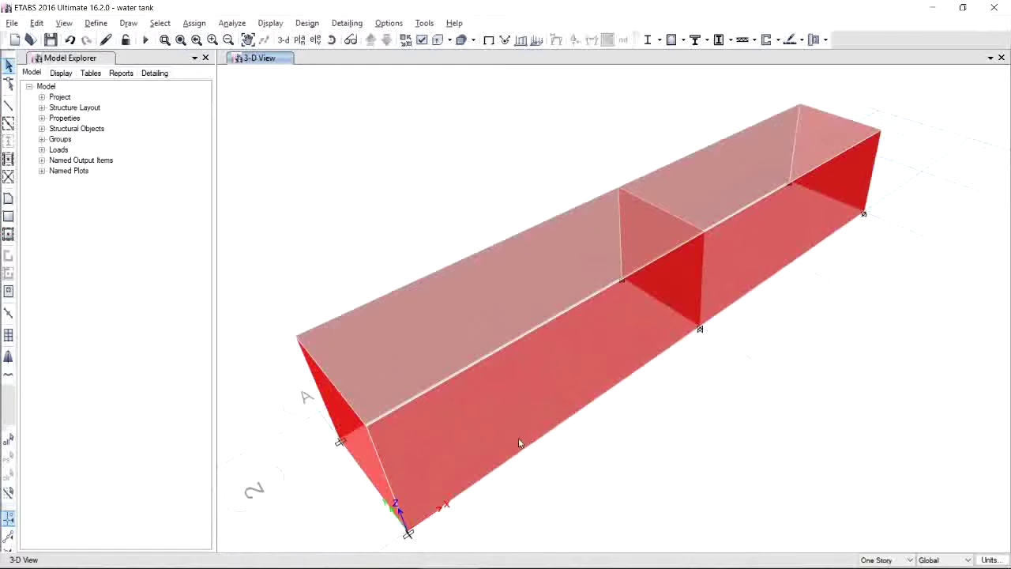
mouse_move(519, 443)
shift+middle_down()
mouse_move(435, 343)
mouse_move(433, 351)
shift+middle_up()
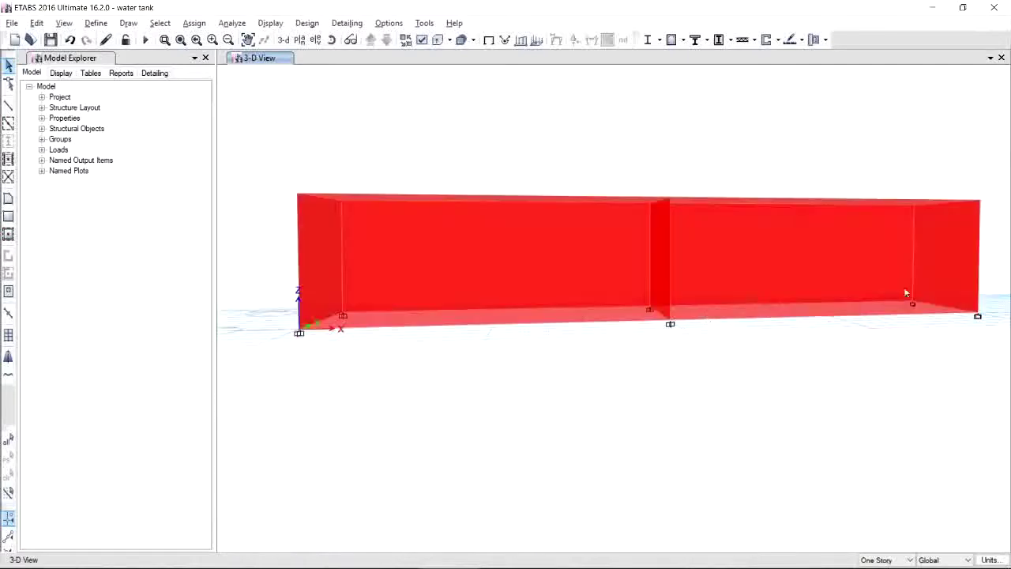
drag(1005, 246, 282, 261)
click(193, 23)
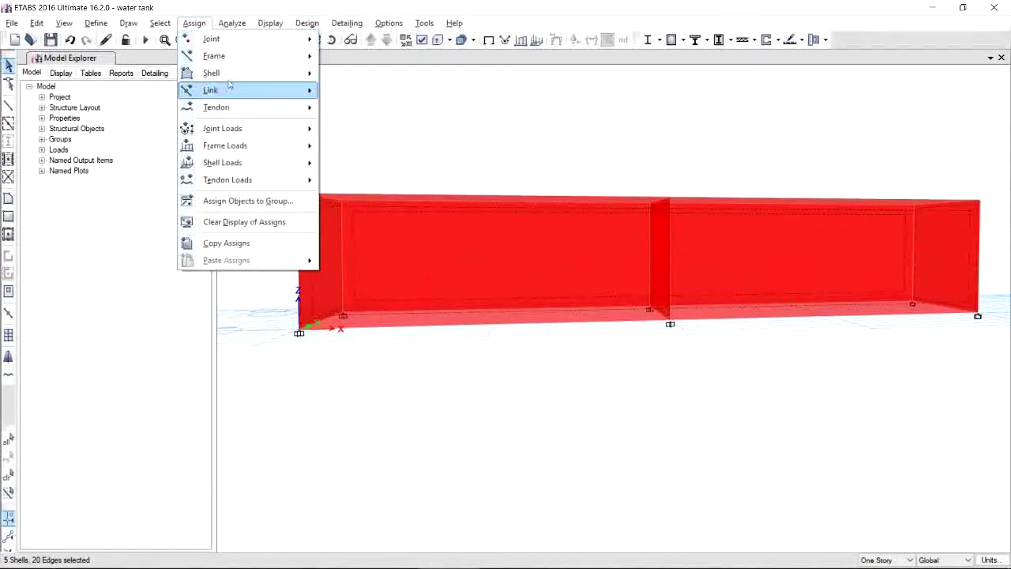
mouse_move(227, 76)
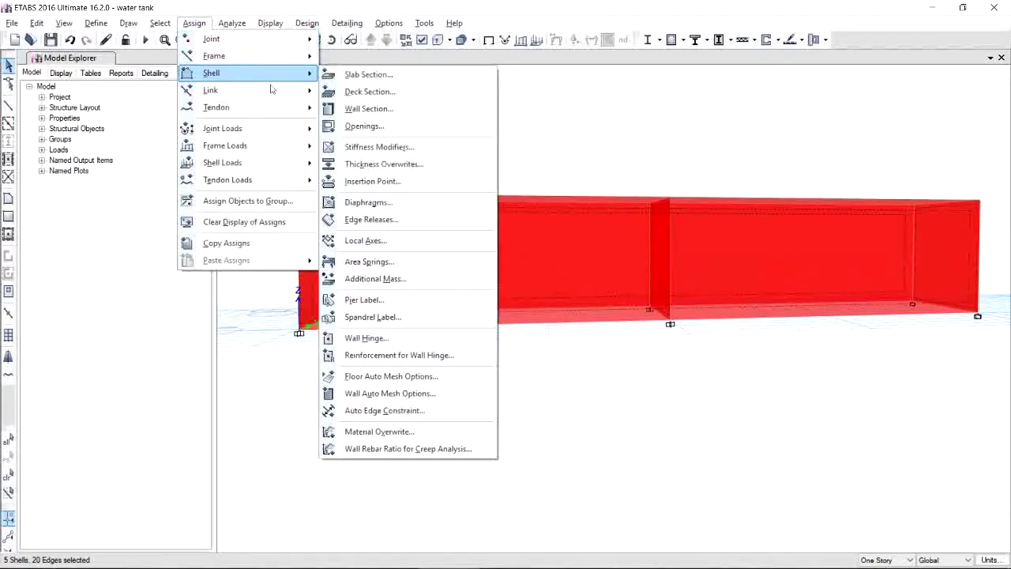
click(374, 394)
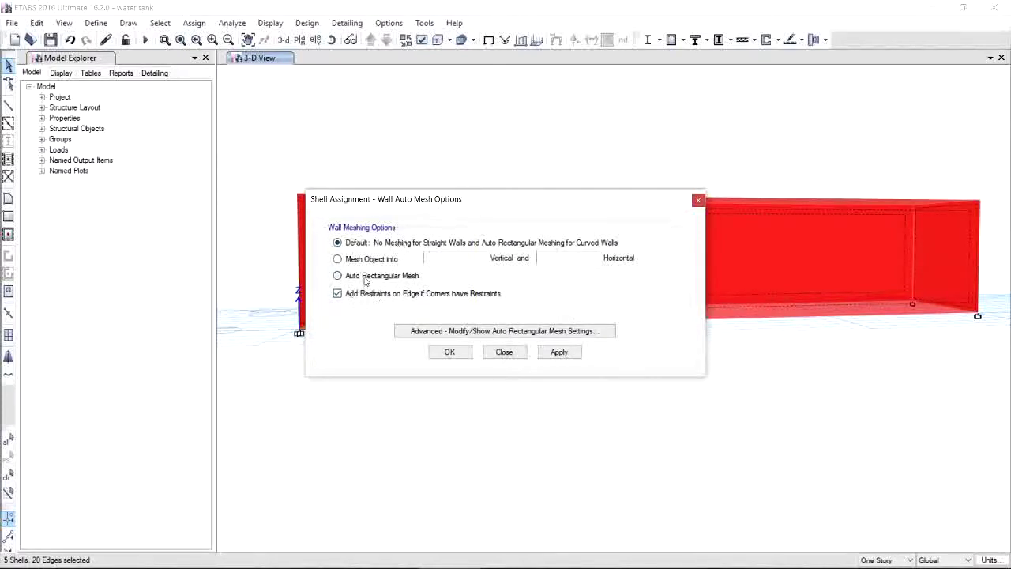
click(366, 278)
click(433, 333)
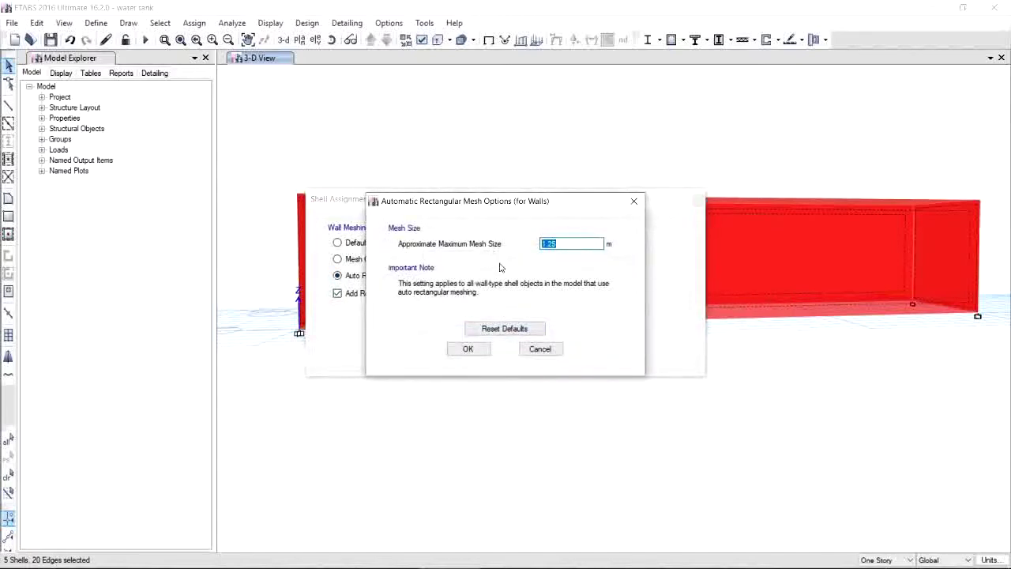
text(1.0)
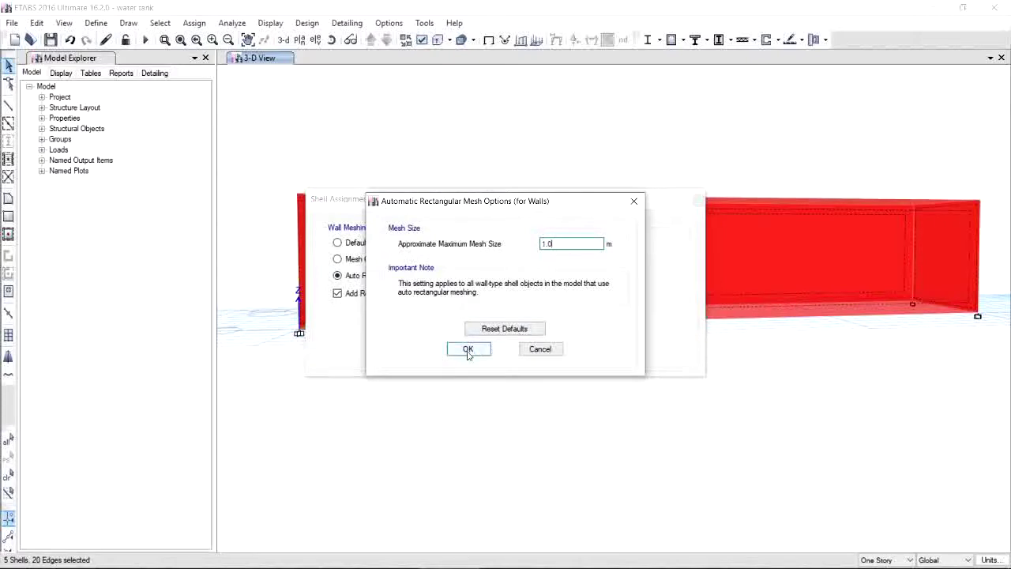
click(467, 350)
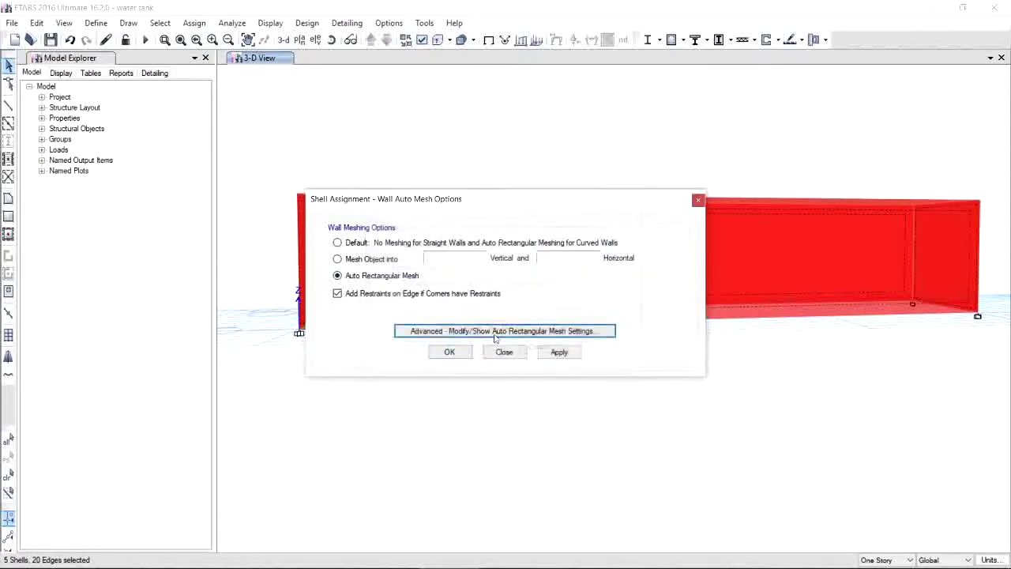
click(451, 353)
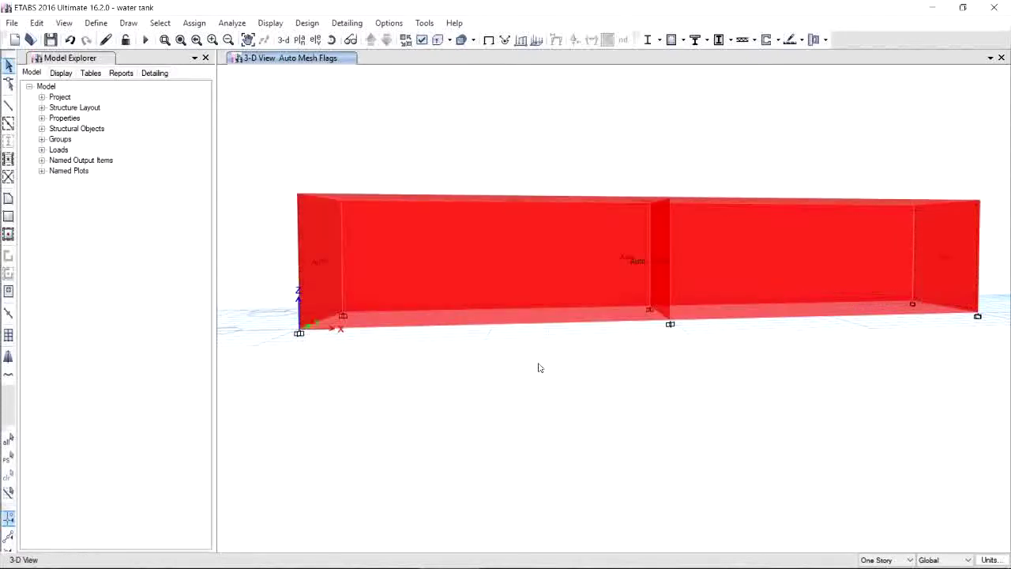
Assign the top slab auto cookie-cut floor meshing, with further meshing to a maximum element size of 1000 mm.
shift+middle_drag(595, 342, 626, 352)
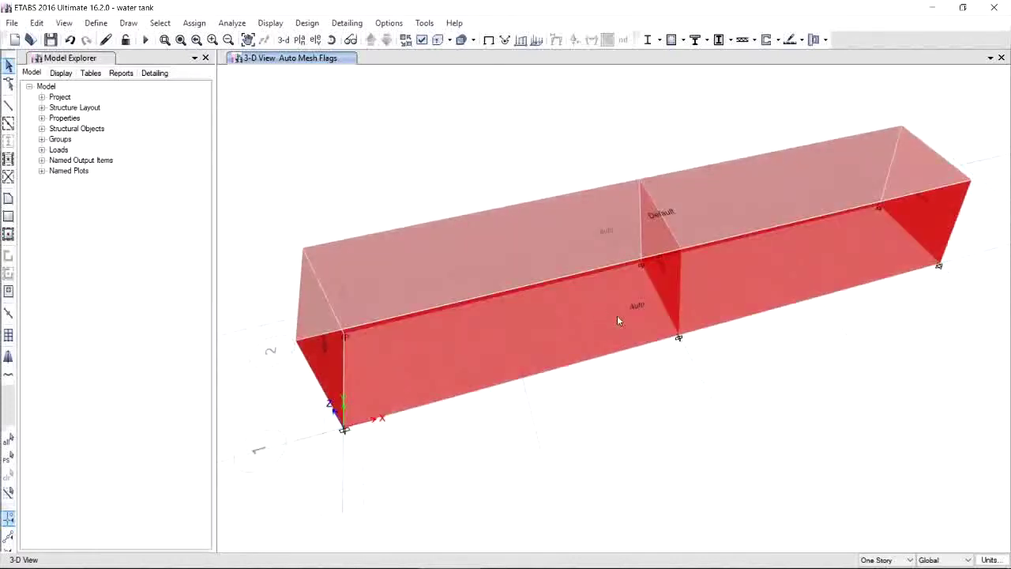
click(558, 254)
click(193, 23)
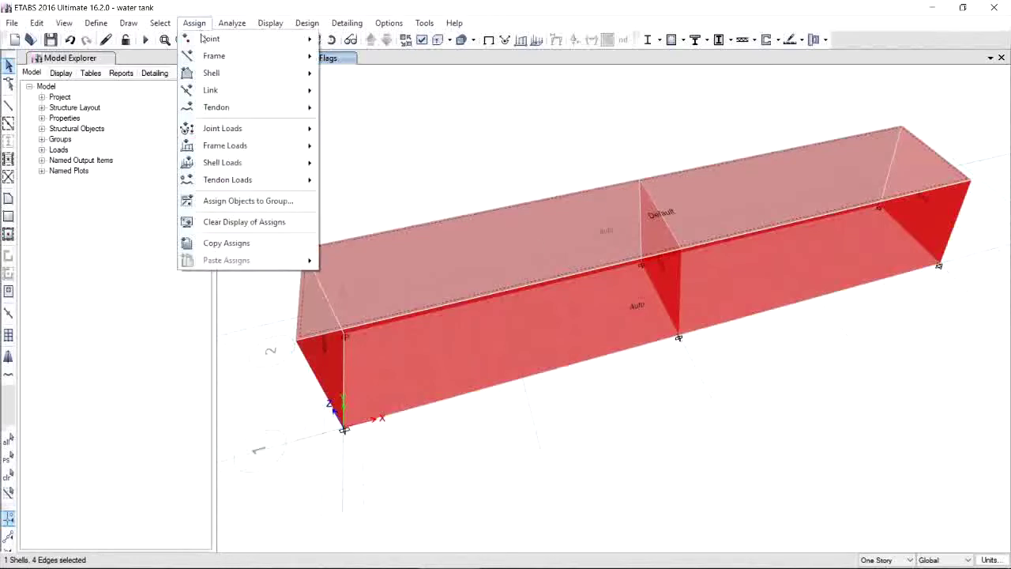
mouse_move(253, 80)
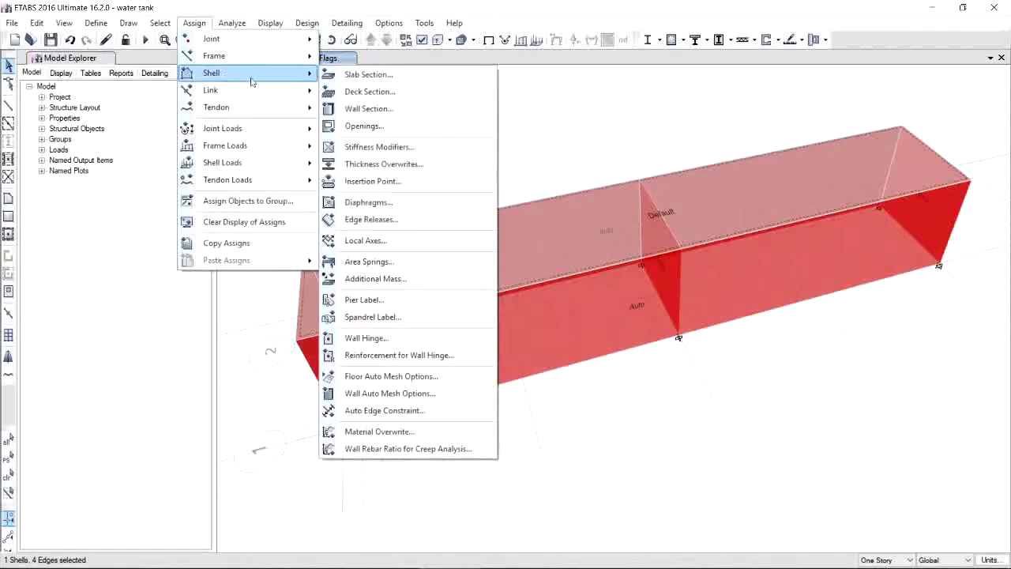
click(387, 377)
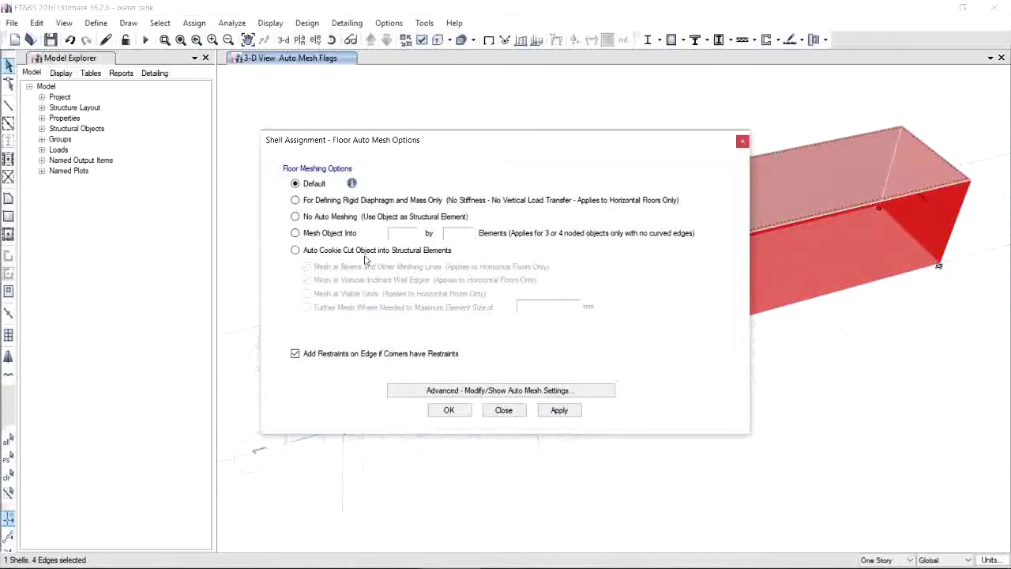
click(345, 251)
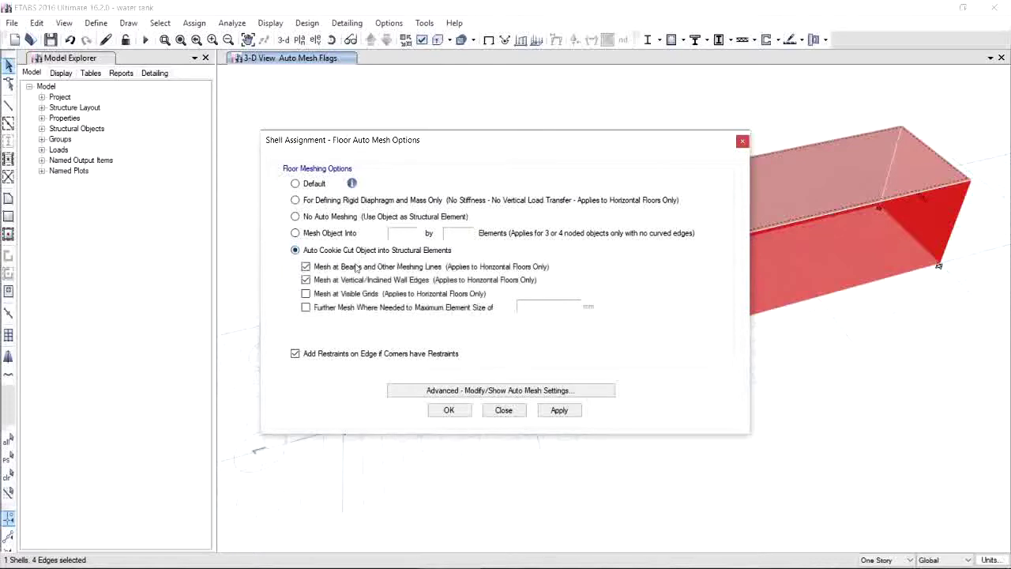
click(351, 309)
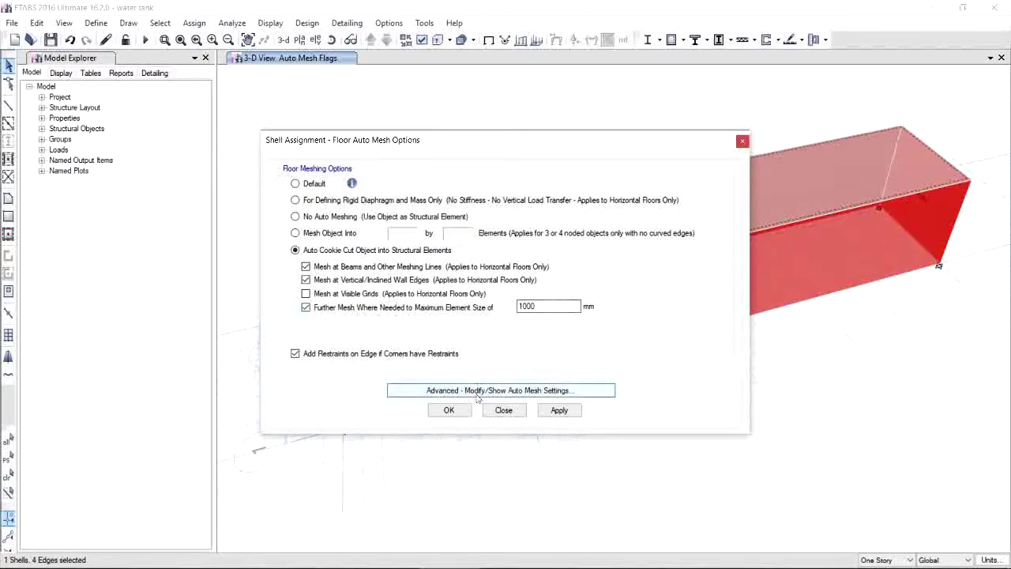
click(449, 410)
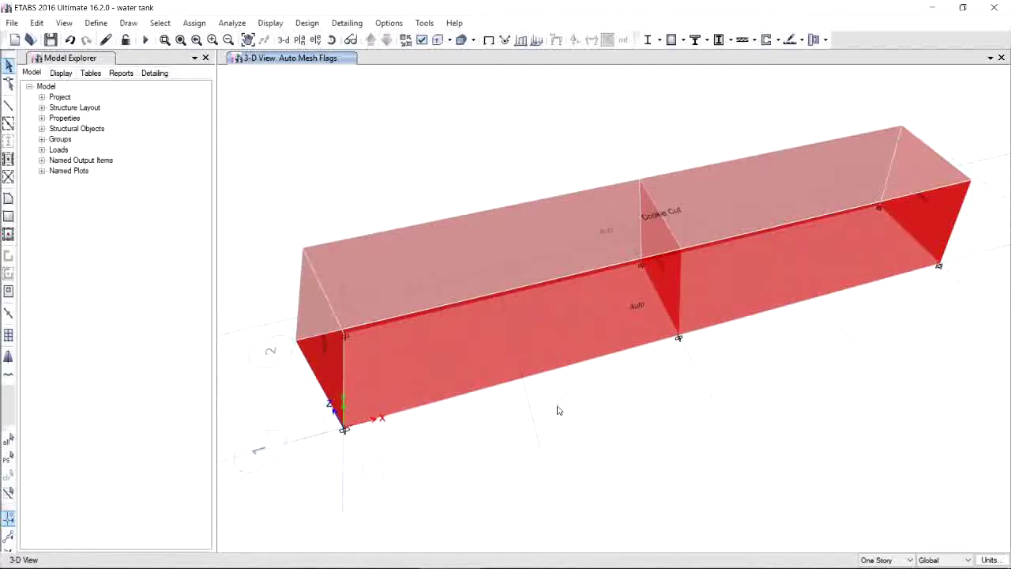
Turn on the shell analysis mesh display in the 3-D view.
click(423, 41)
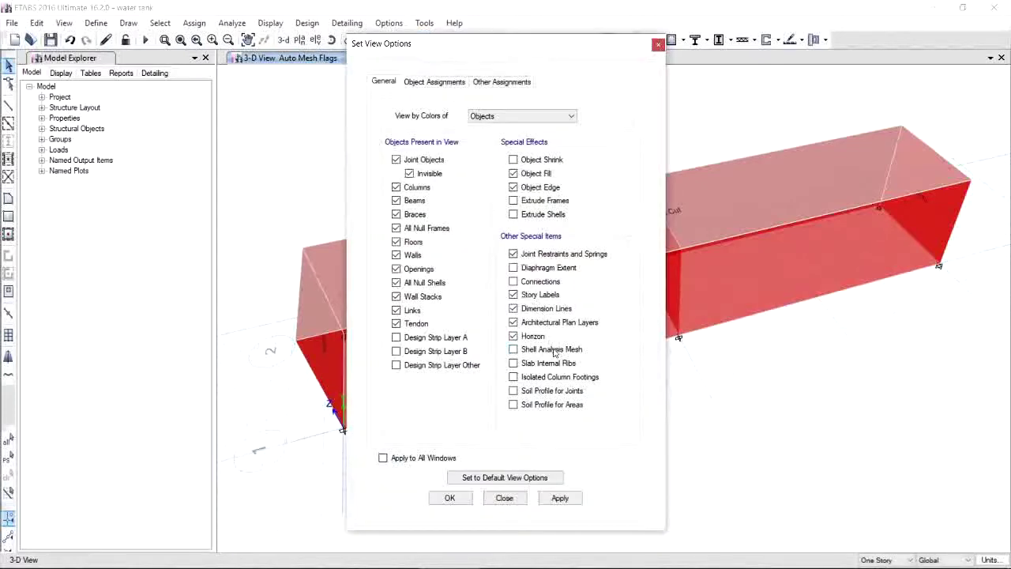
click(467, 500)
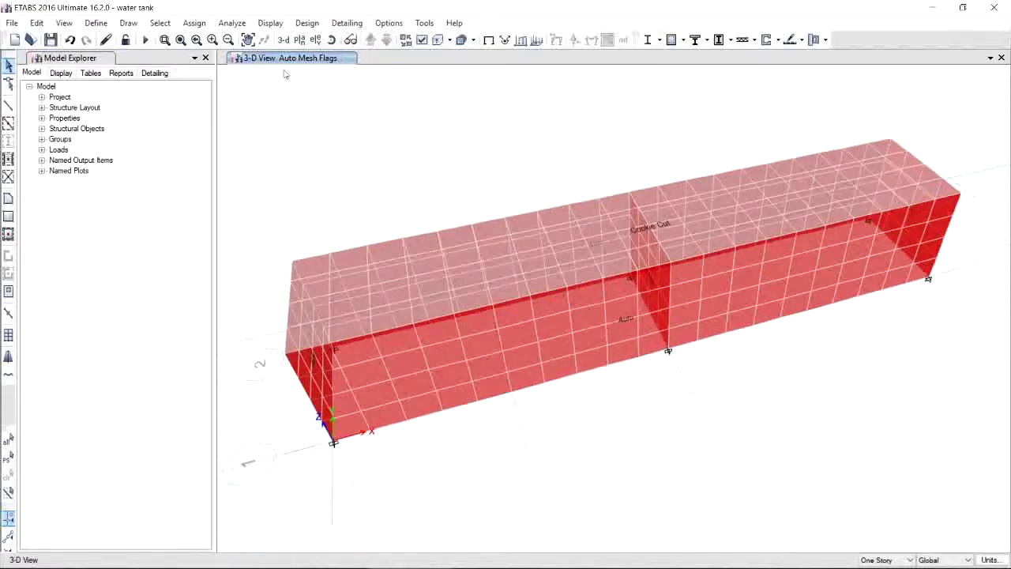
Add a load pattern named Wh with type Live and a self-weight multiplier of 0.
click(94, 24)
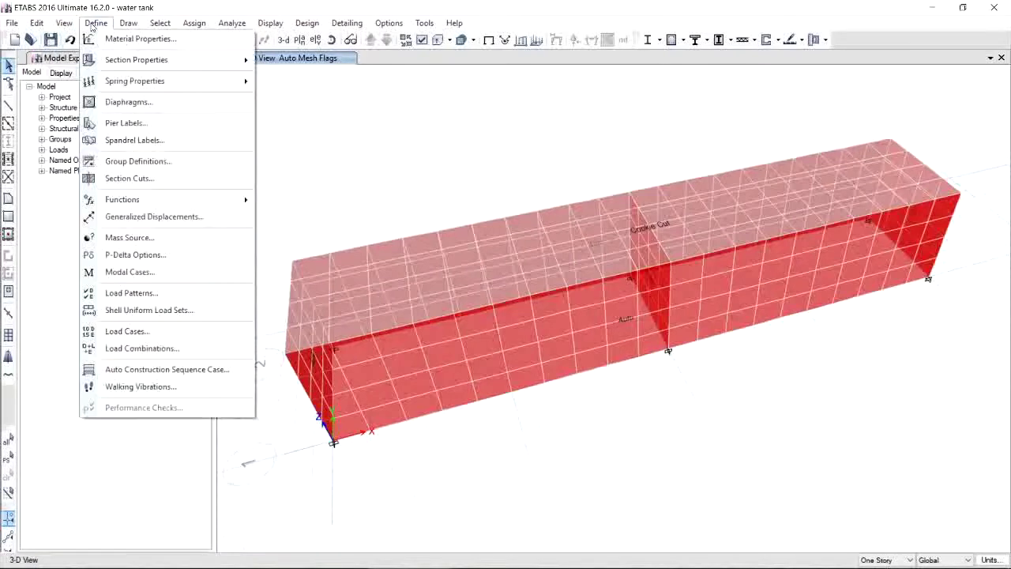
click(155, 291)
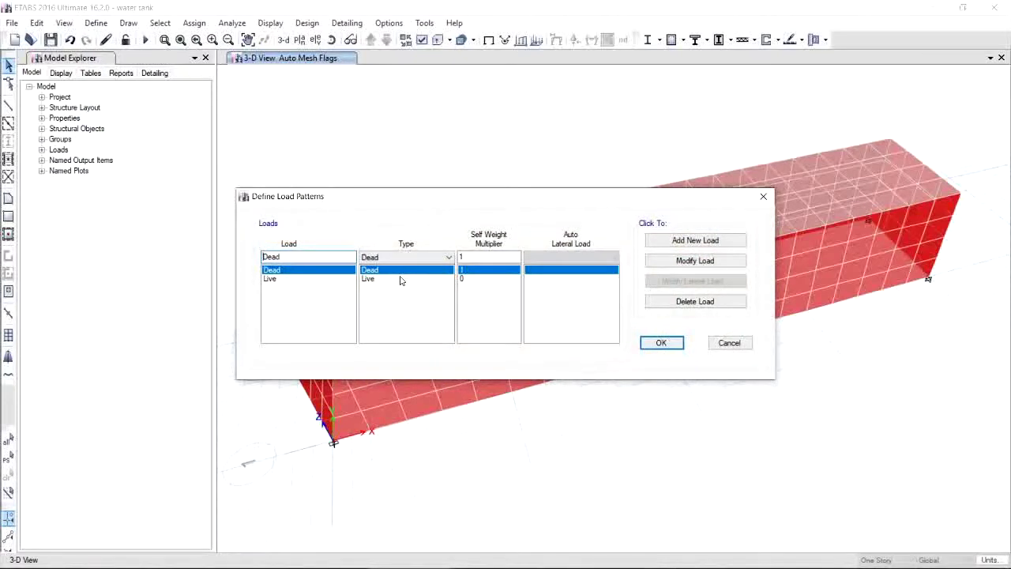
drag(296, 256, 237, 262)
text(Wh)
click(388, 260)
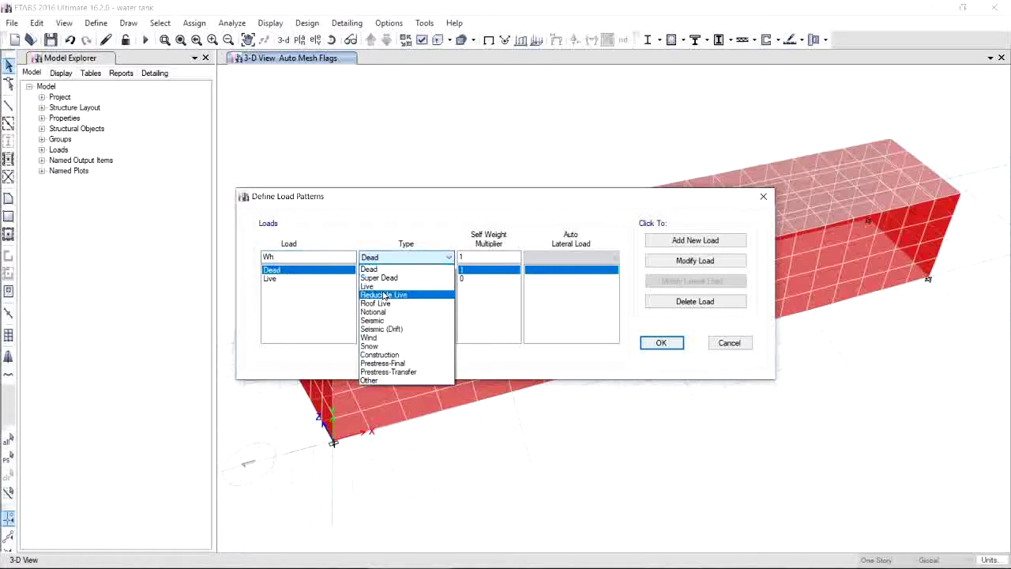
click(387, 287)
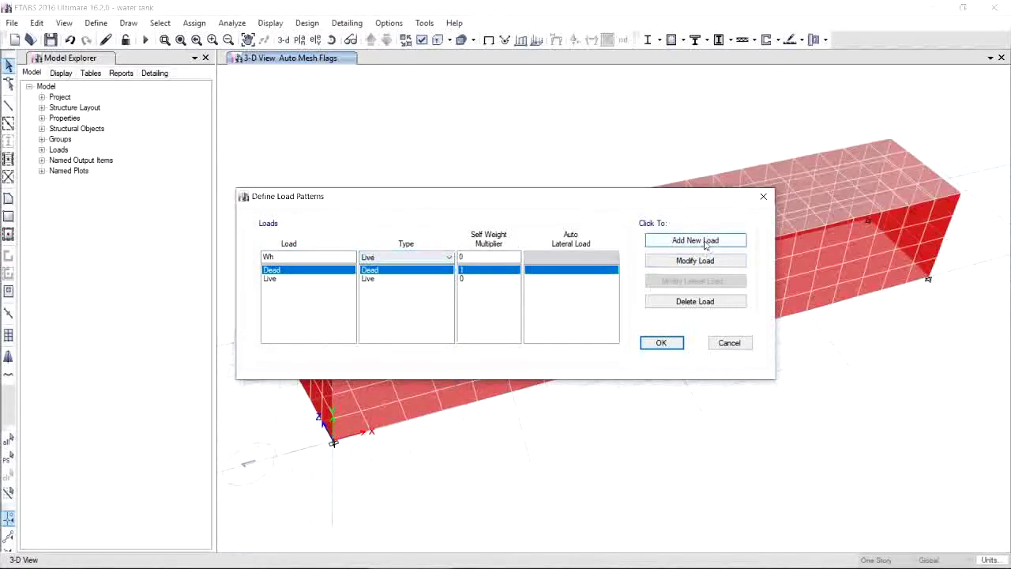
click(704, 241)
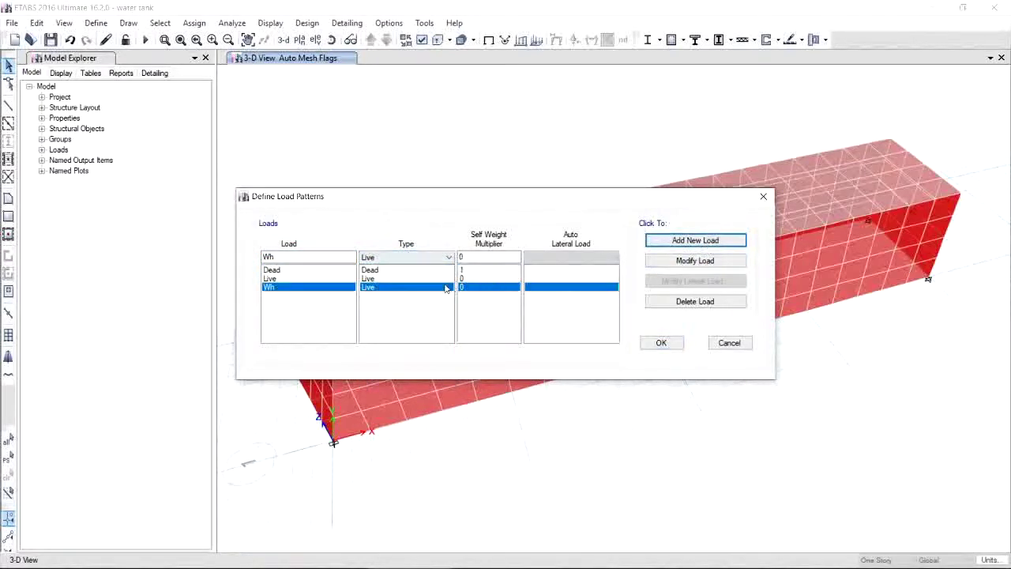
Add a second Live load pattern named Eh and accept the load pattern definitions.
double_click(282, 259)
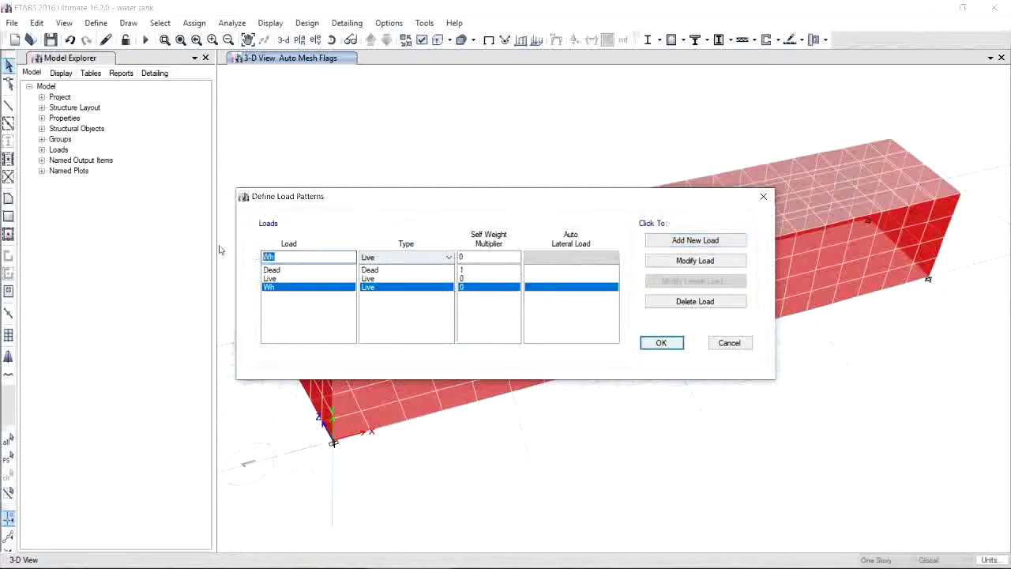
text(Eh)
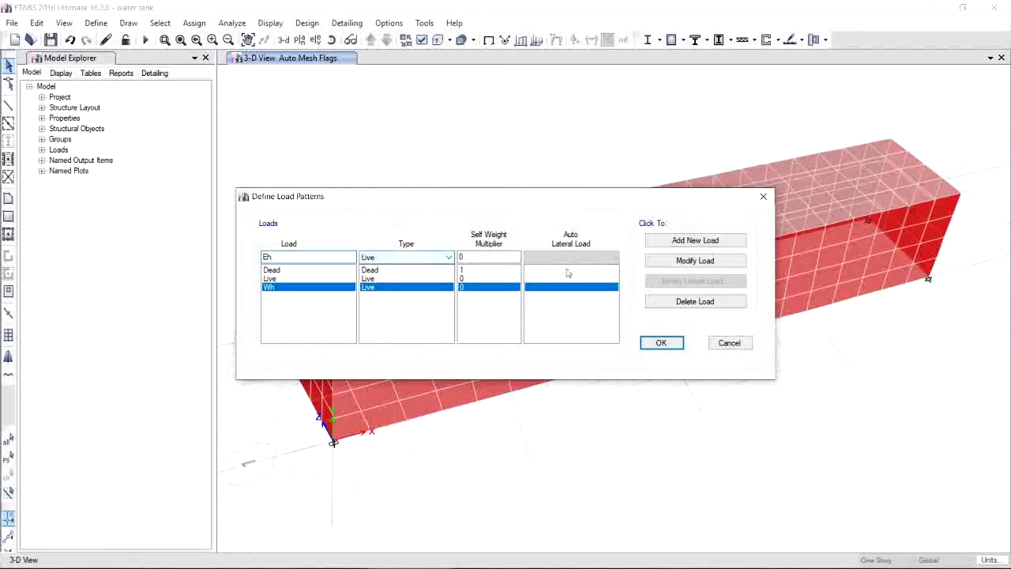
click(727, 241)
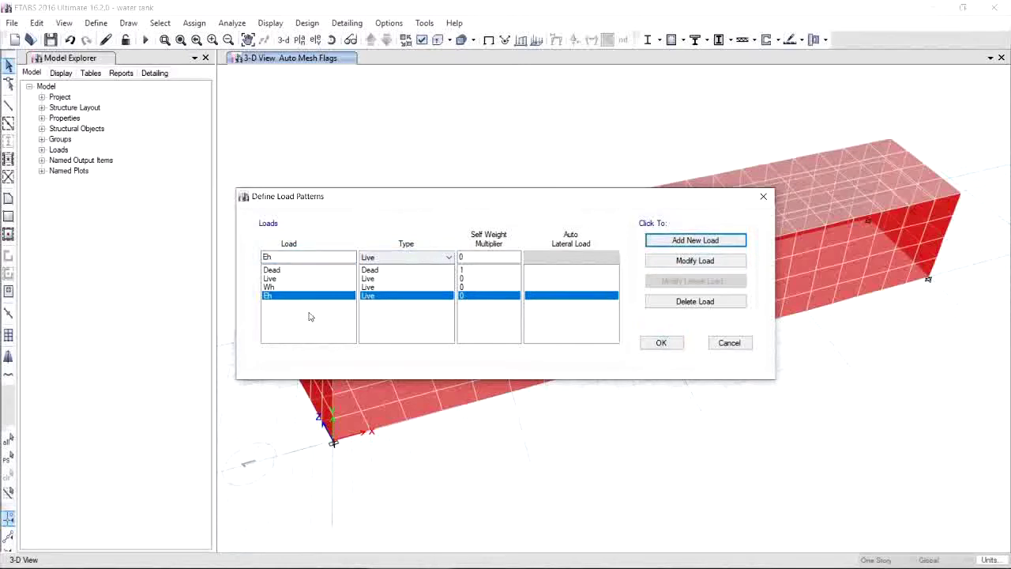
click(662, 342)
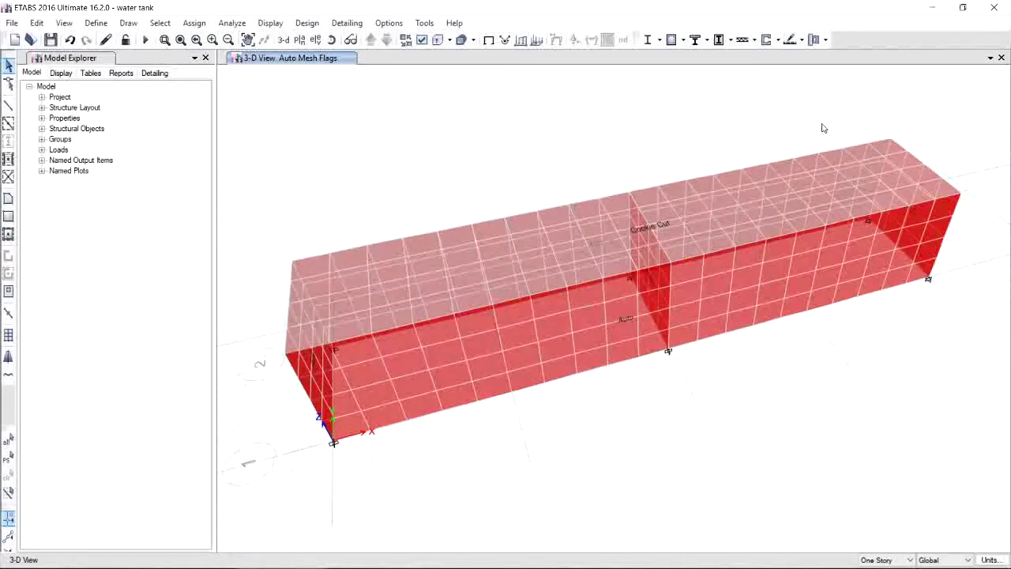
Open the non-uniform shell load assignment and start editing coefficient A.
click(194, 23)
mouse_move(249, 162)
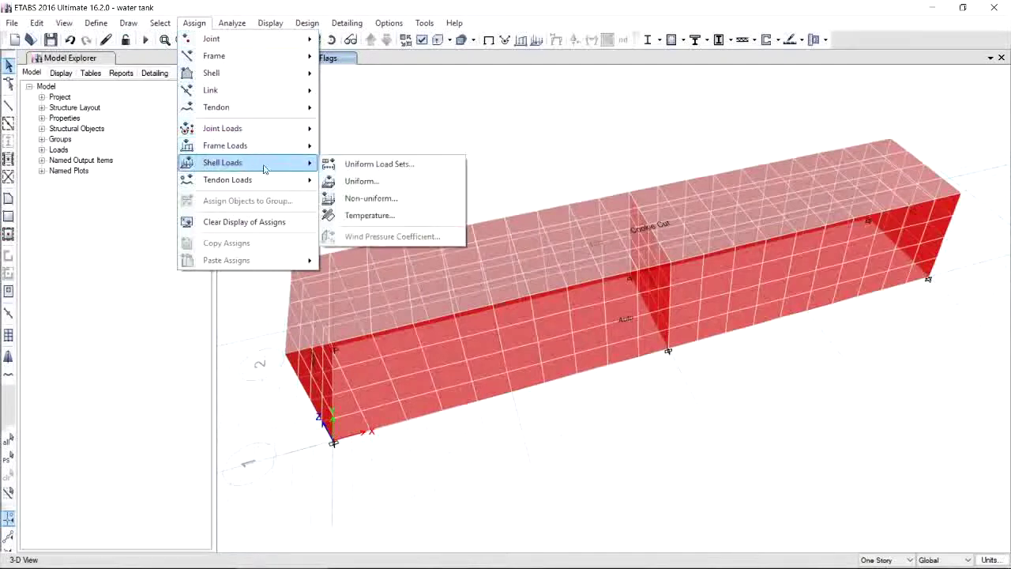
click(365, 199)
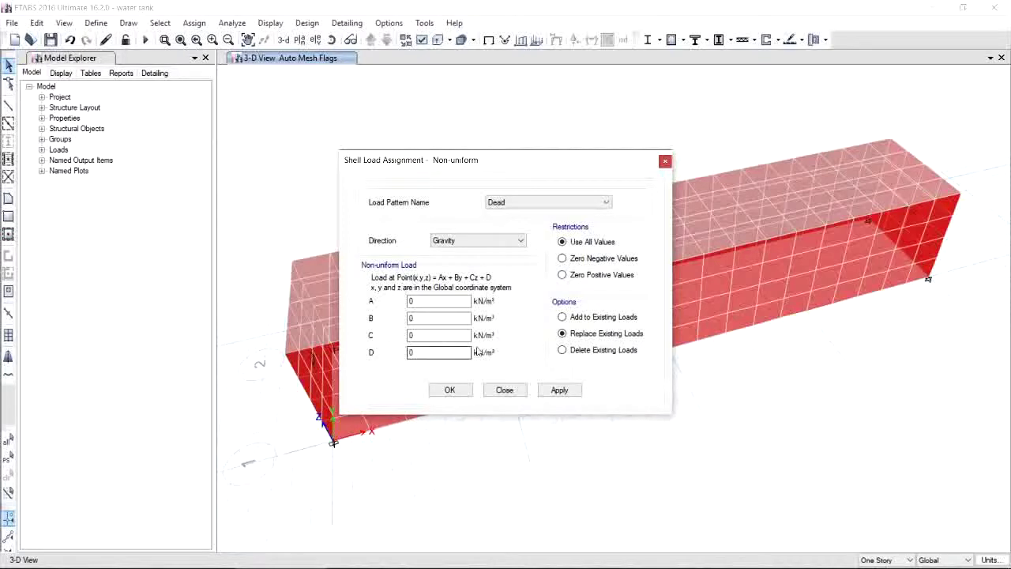
double_click(413, 301)
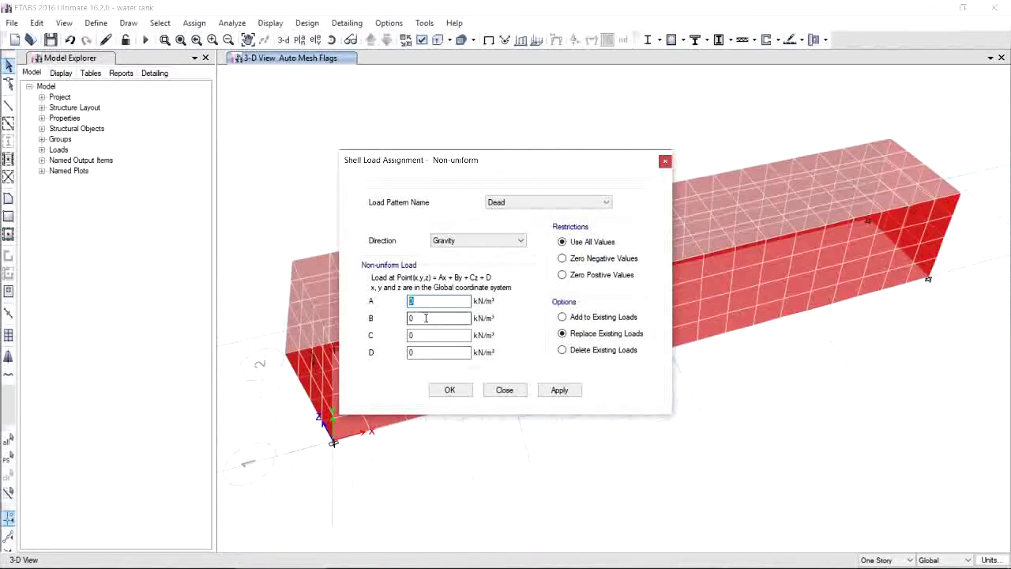